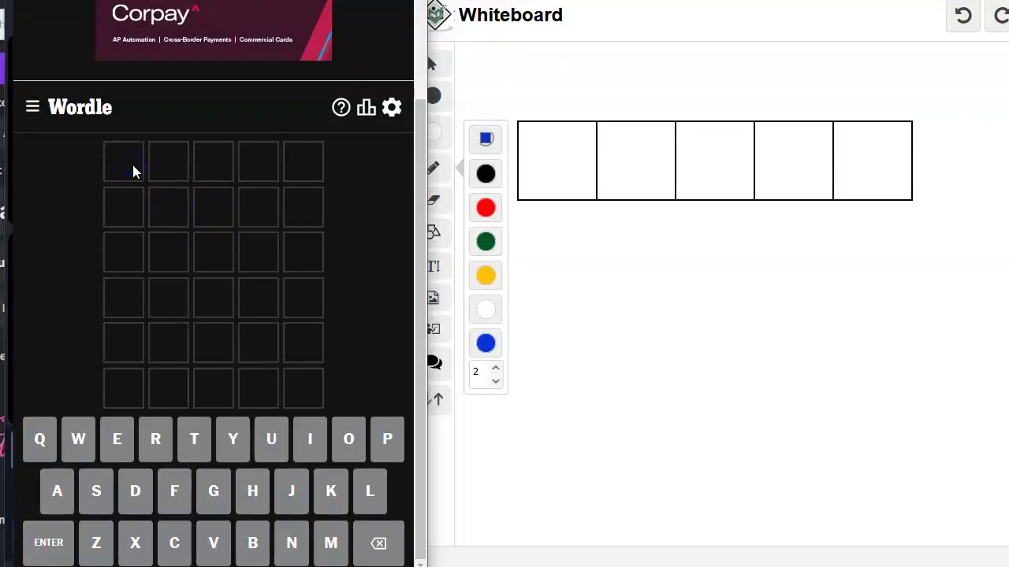
pyautogui.write('STRAW')
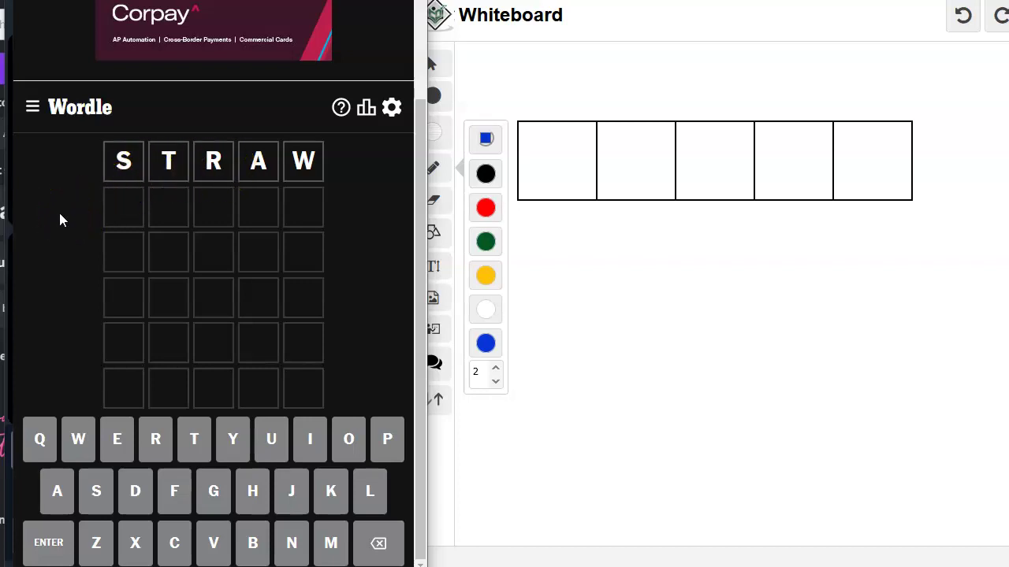
# Submit STRAW as the opening Wordle guess
pyautogui.press('Return')
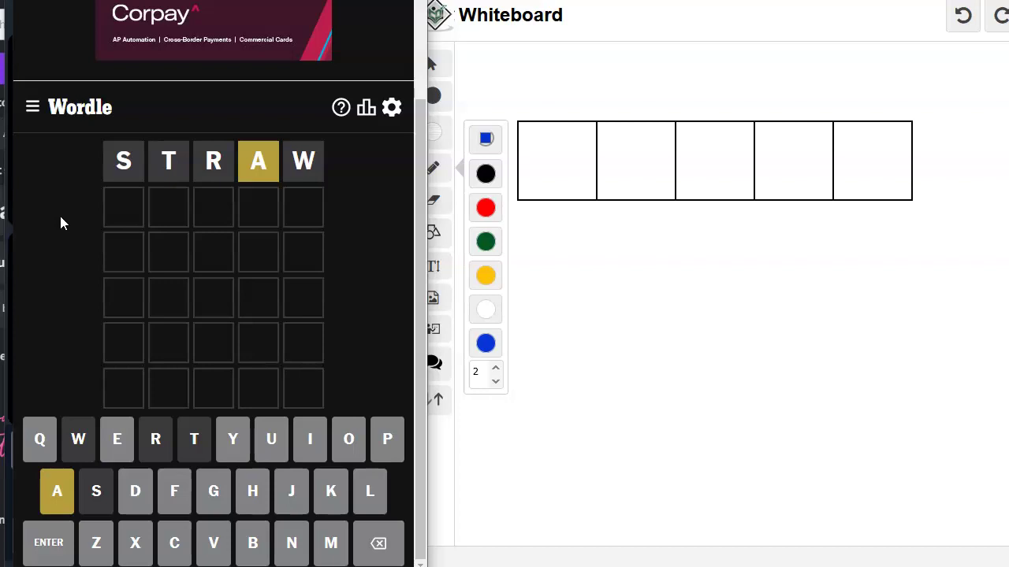
# Handwrite 'alne' in blue beneath the five whiteboard boxes
pyautogui.click(485, 343)
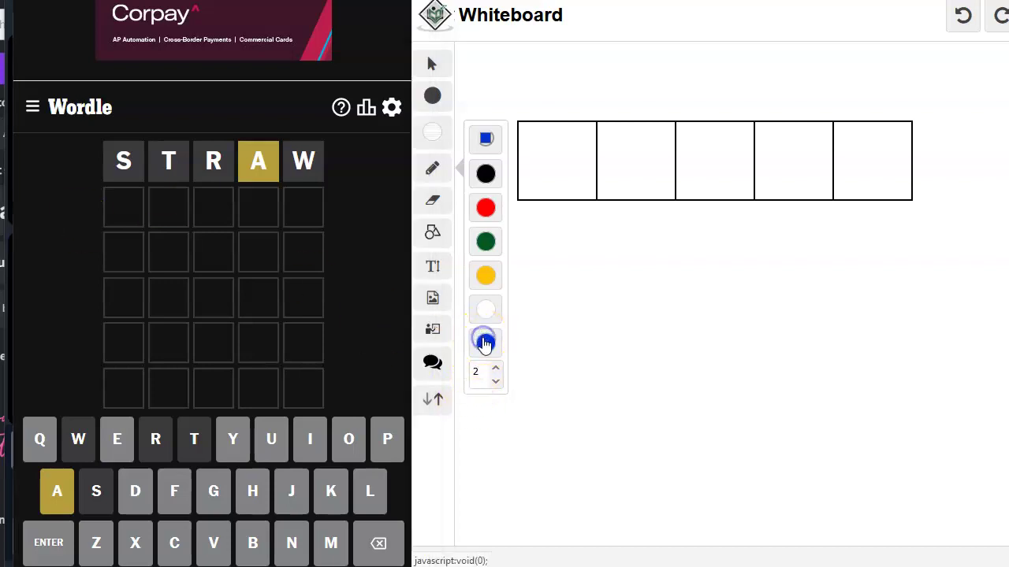
pyautogui.moveTo(500, 429)
pyautogui.mouseDown()
pyautogui.moveTo(471, 435)
pyautogui.moveTo(516, 449)
pyautogui.mouseUp()
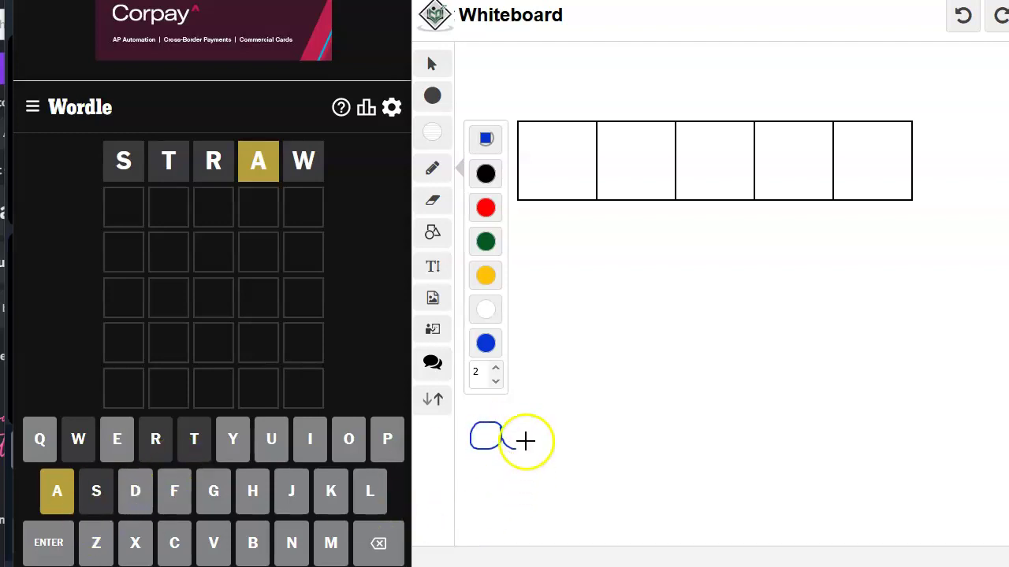
pyautogui.moveTo(523, 400)
pyautogui.mouseDown()
pyautogui.moveTo(523, 451)
pyautogui.moveTo(536, 451)
pyautogui.moveTo(552, 422)
pyautogui.moveTo(562, 446)
pyautogui.moveTo(602, 447)
pyautogui.mouseUp()
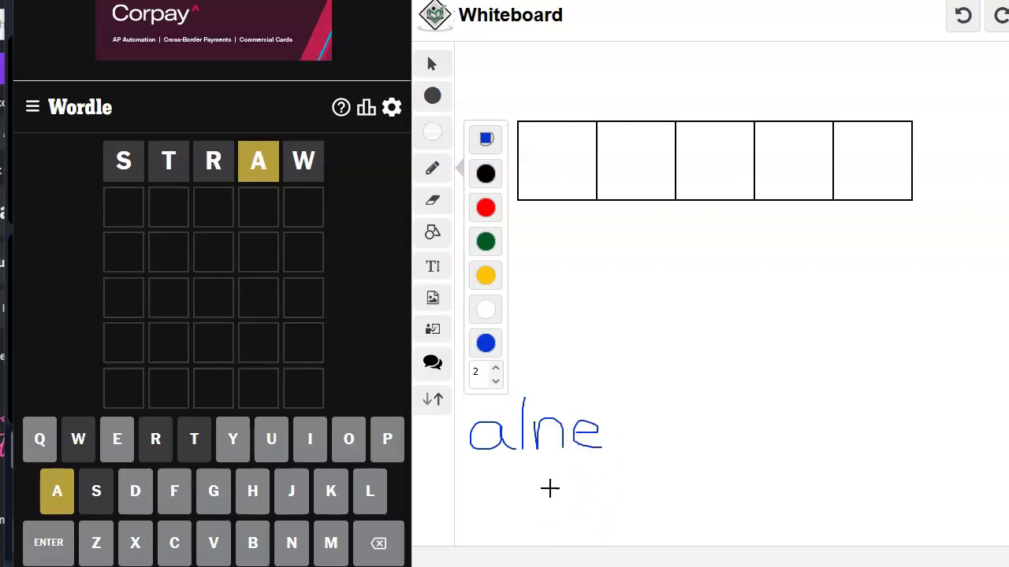
pyautogui.moveTo(563, 440); pyautogui.dragTo(552, 465)
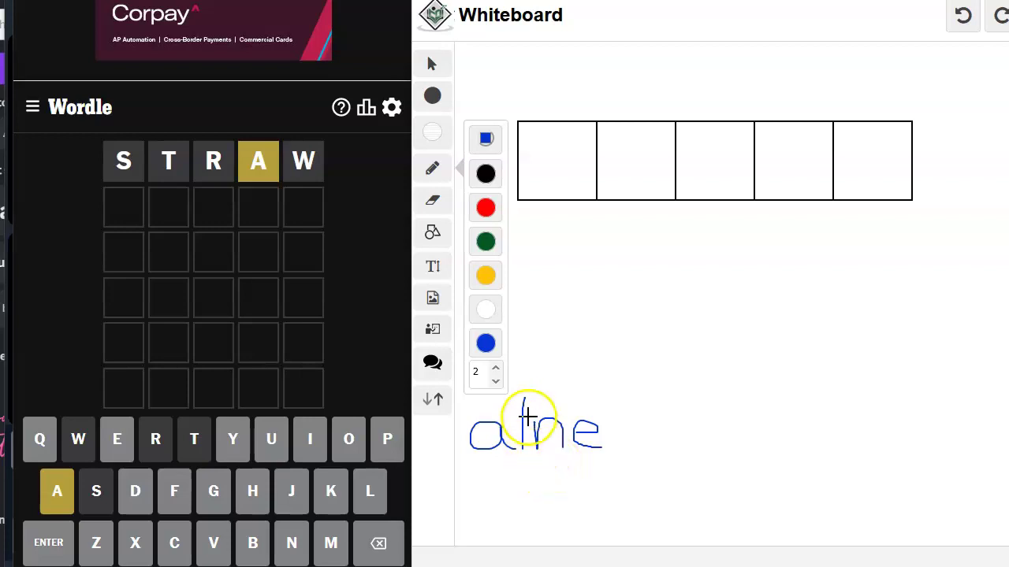
pyautogui.moveTo(512, 445); pyautogui.dragTo(524, 446)
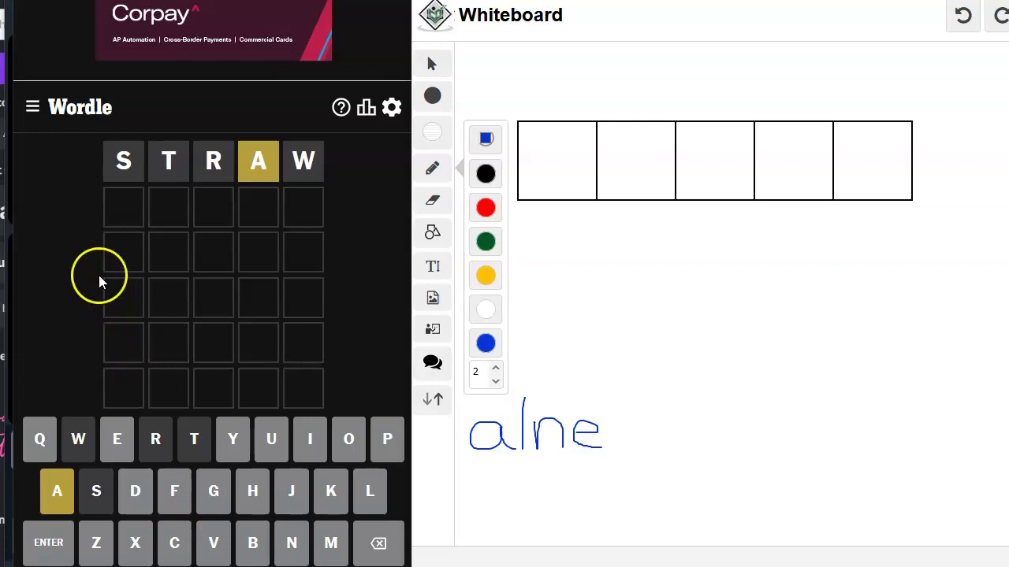
# Submit PLANE as the second Wordle guess
pyautogui.click(122, 212)
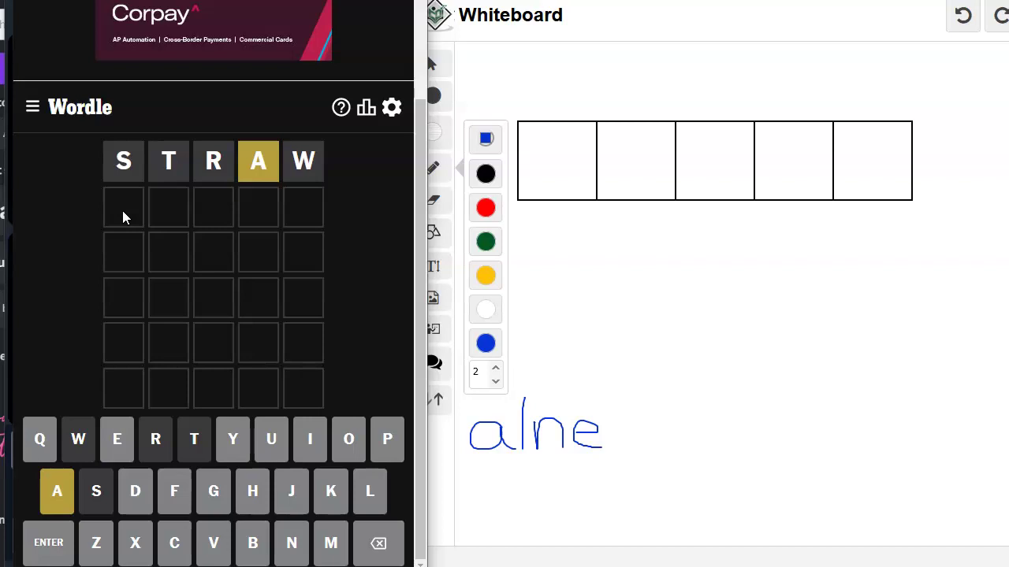
pyautogui.write('plane')
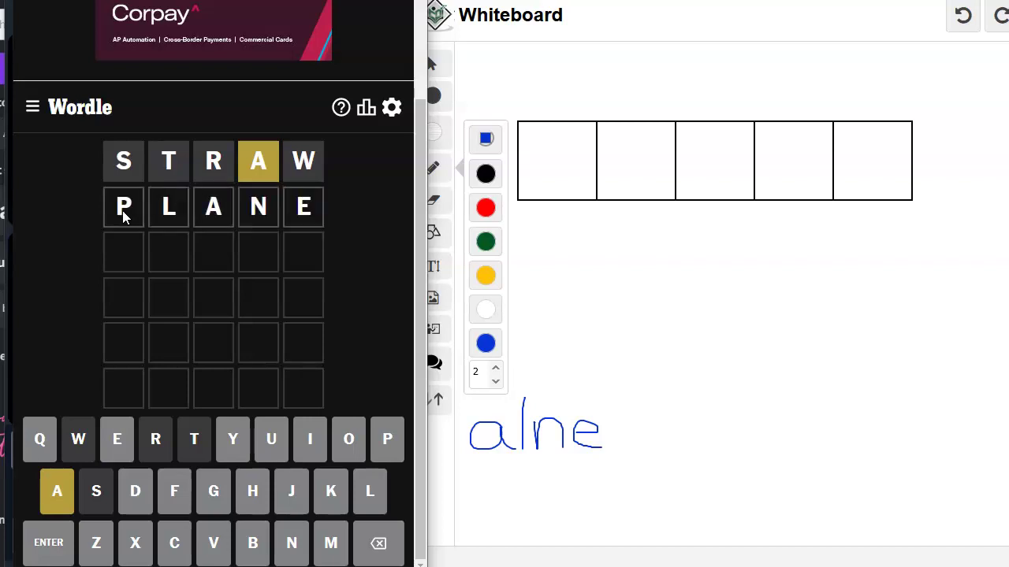
pyautogui.press('Return')
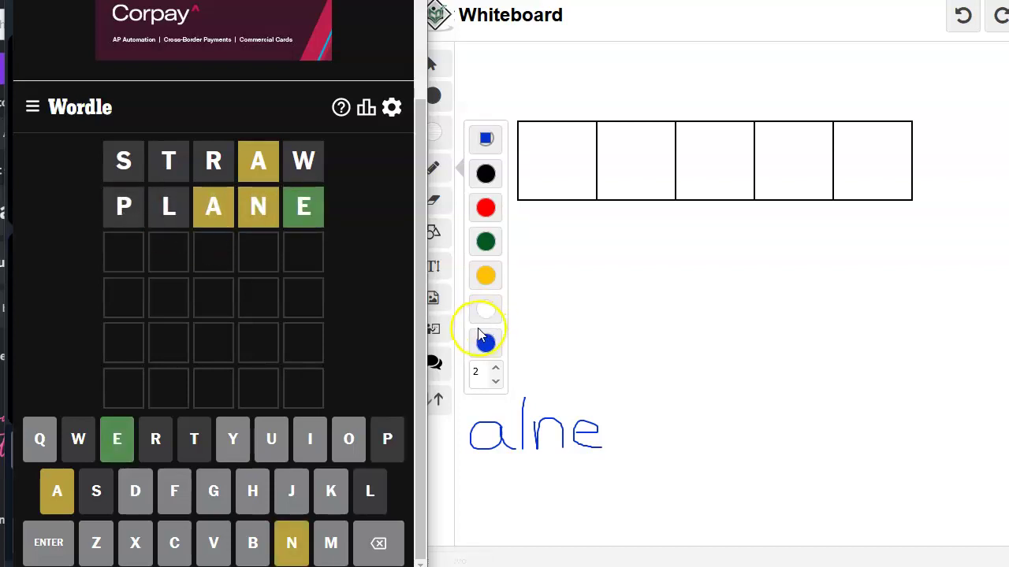
# Clear the 'alne' notes and write a green 'e' in the fifth box
pyautogui.click(963, 16)
pyautogui.click(963, 16)
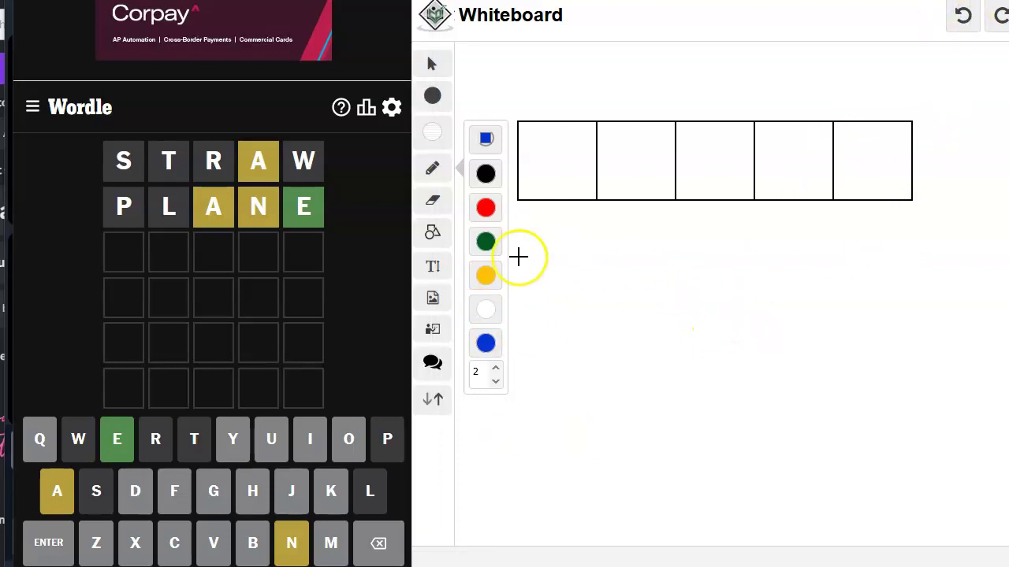
pyautogui.click(486, 246)
pyautogui.moveTo(861, 162)
pyautogui.mouseDown()
pyautogui.moveTo(871, 151)
pyautogui.moveTo(894, 177)
pyautogui.mouseUp()
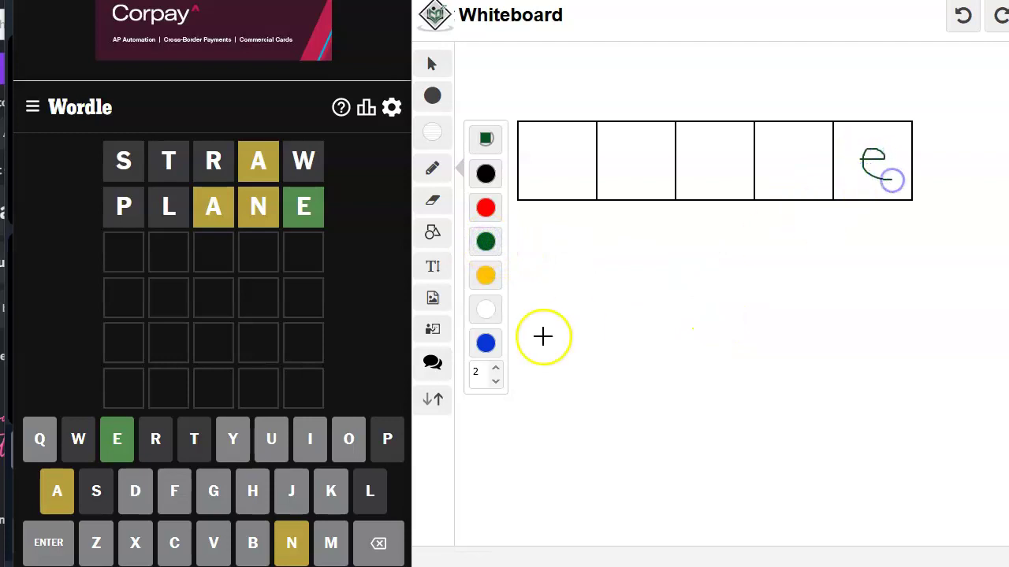
# Jot blue 'a' and 'n' position notes beneath the first three boxes
pyautogui.click(486, 343)
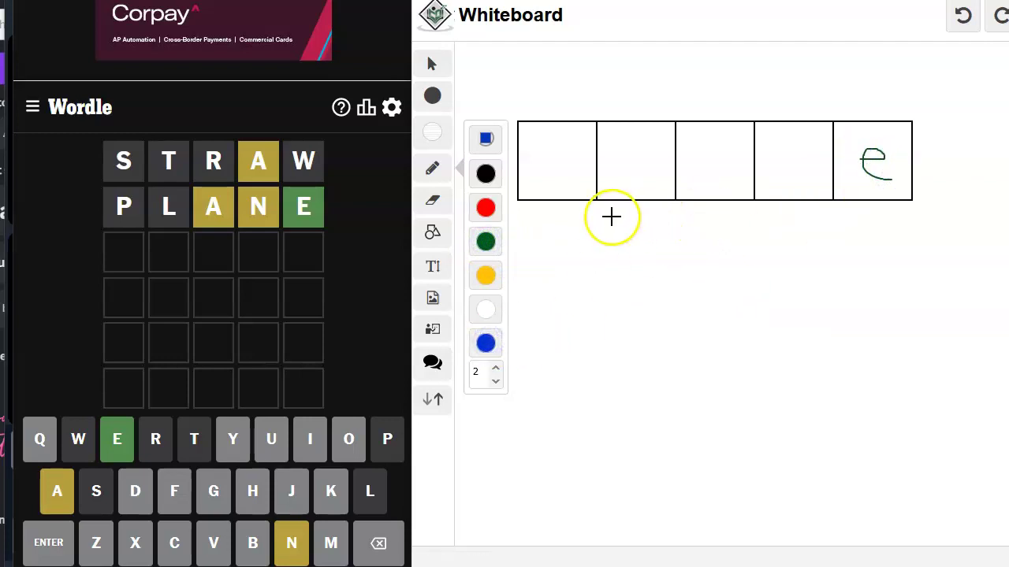
pyautogui.moveTo(575, 215)
pyautogui.mouseDown()
pyautogui.moveTo(579, 240)
pyautogui.moveTo(591, 241)
pyautogui.mouseUp()
pyautogui.moveTo(642, 214); pyautogui.dragTo(656, 241)
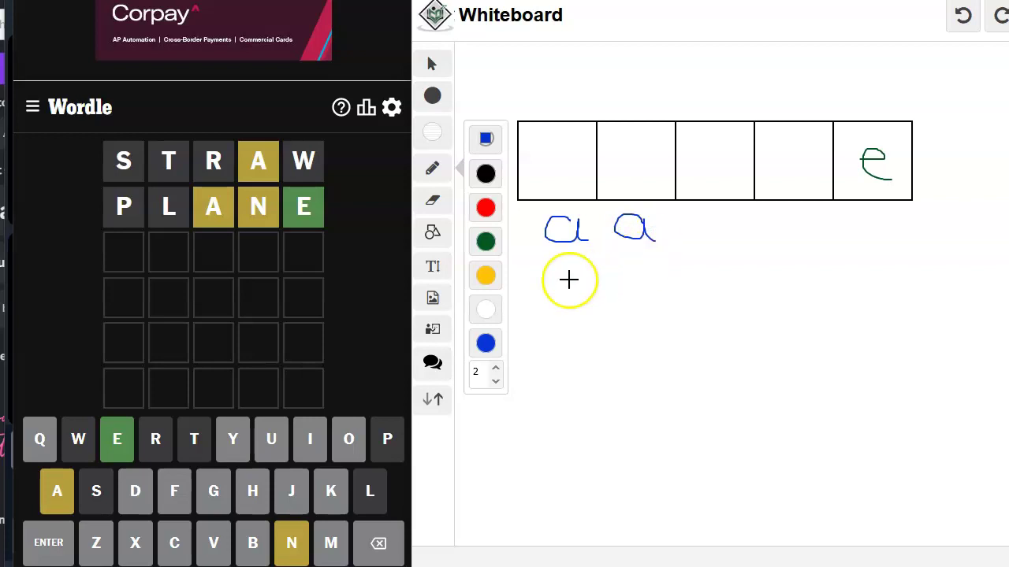
pyautogui.moveTo(552, 264)
pyautogui.mouseDown()
pyautogui.moveTo(552, 294)
pyautogui.moveTo(582, 293)
pyautogui.mouseUp()
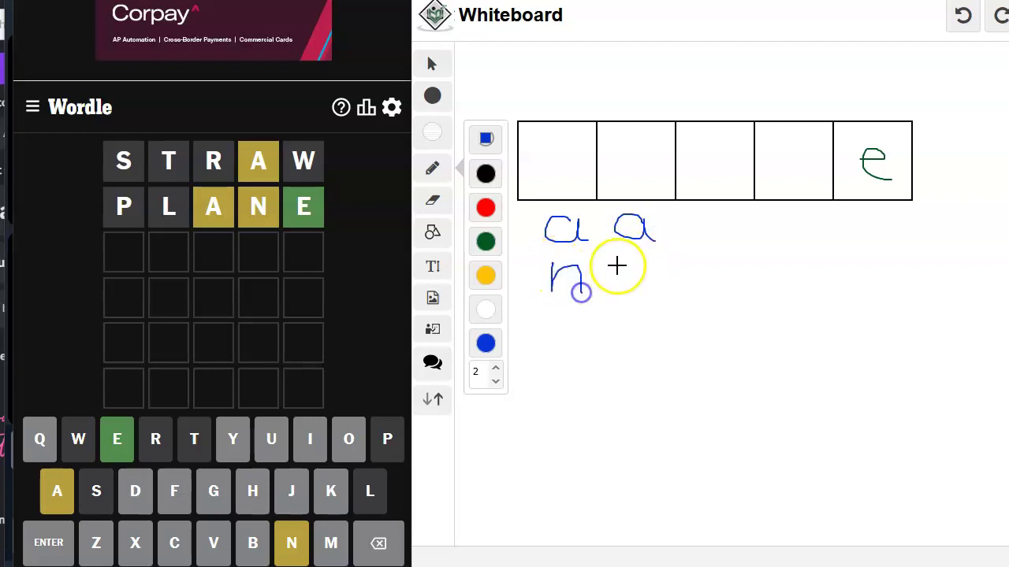
pyautogui.moveTo(618, 260)
pyautogui.mouseDown()
pyautogui.moveTo(621, 287)
pyautogui.moveTo(653, 288)
pyautogui.mouseUp()
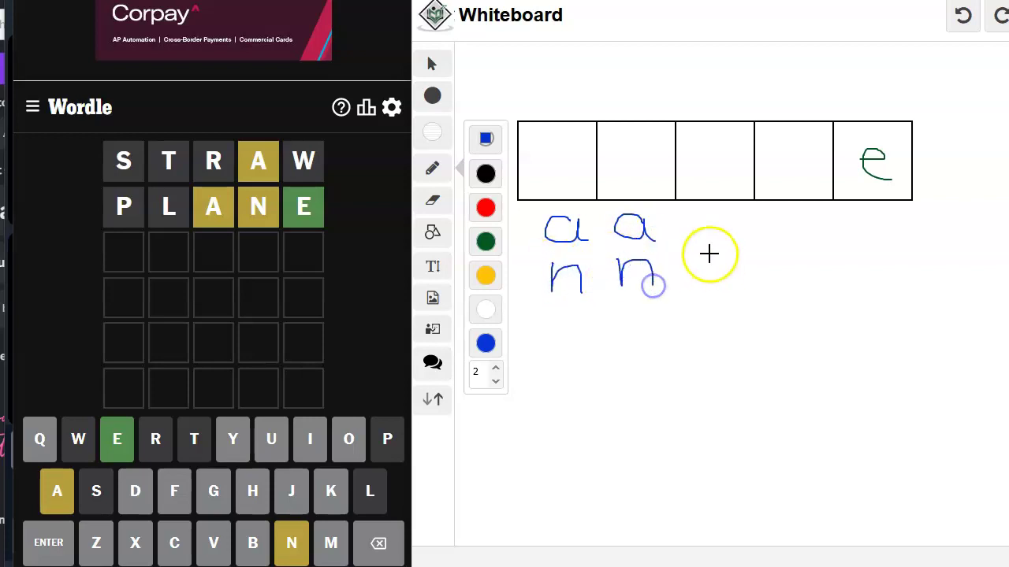
pyautogui.moveTo(704, 251)
pyautogui.mouseDown()
pyautogui.moveTo(705, 272)
pyautogui.moveTo(729, 280)
pyautogui.mouseUp()
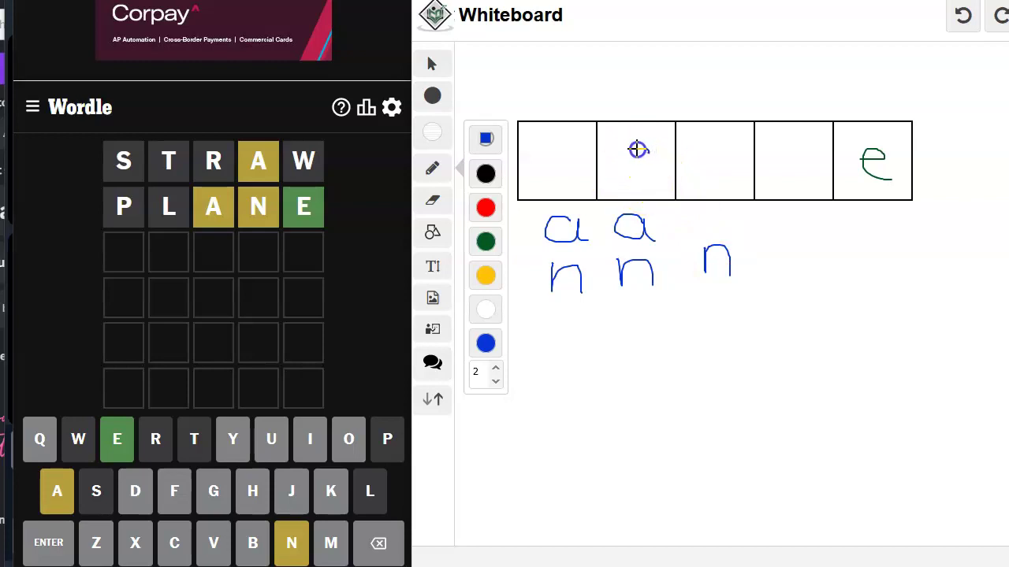
# Write d, a, n and c in the boxes to spell 'dance'
pyautogui.moveTo(650, 150)
pyautogui.mouseDown()
pyautogui.moveTo(647, 173)
pyautogui.moveTo(729, 185)
pyautogui.mouseUp()
pyautogui.moveTo(802, 150)
pyautogui.mouseDown()
pyautogui.moveTo(774, 168)
pyautogui.moveTo(812, 175)
pyautogui.mouseUp()
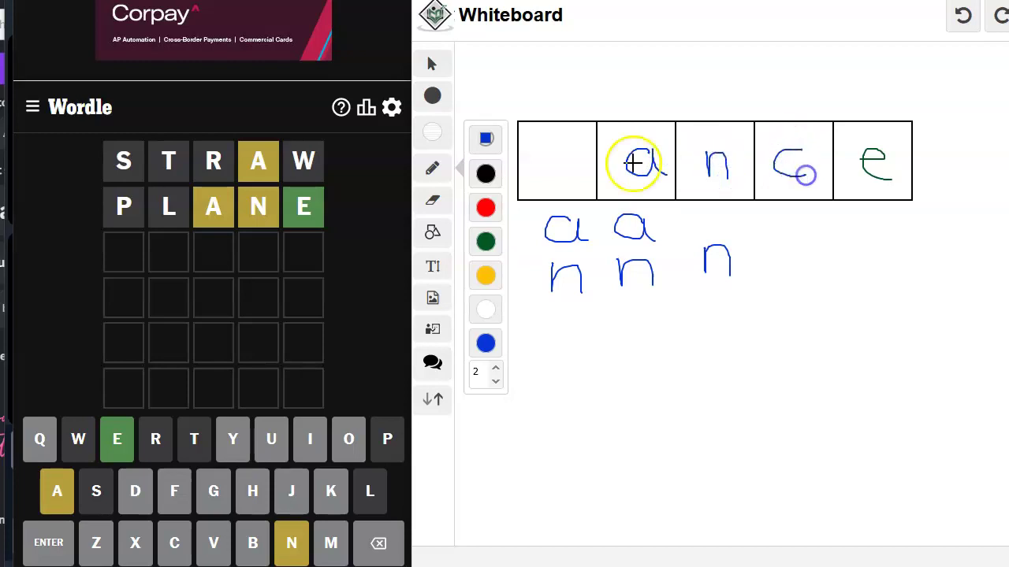
pyautogui.moveTo(566, 154)
pyautogui.mouseDown()
pyautogui.moveTo(545, 178)
pyautogui.moveTo(569, 181)
pyautogui.mouseUp()
pyautogui.moveTo(572, 132); pyautogui.dragTo(576, 186)
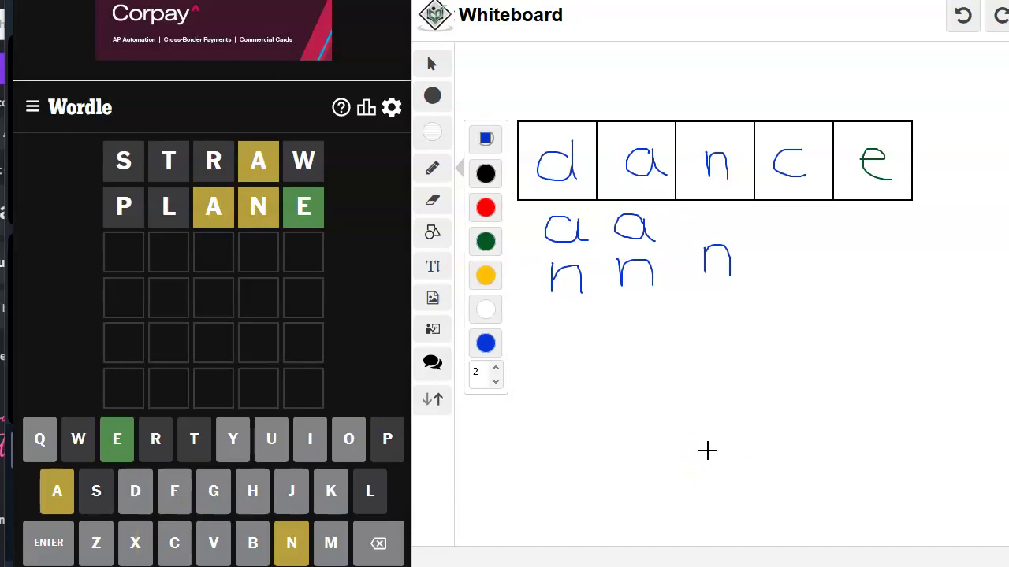
# Submit DANCE as the third Wordle guess
pyautogui.click(122, 260)
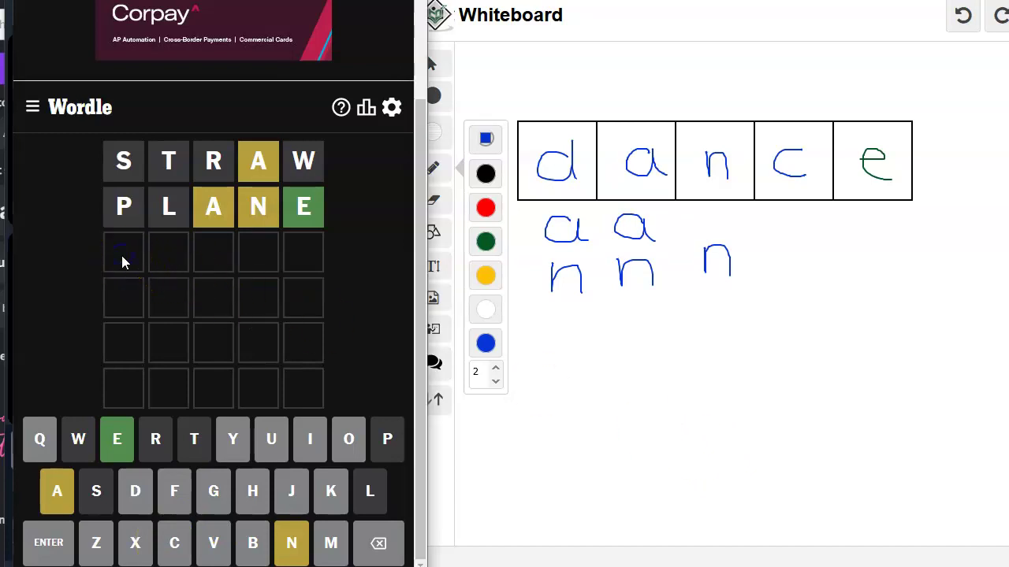
pyautogui.write('dan')
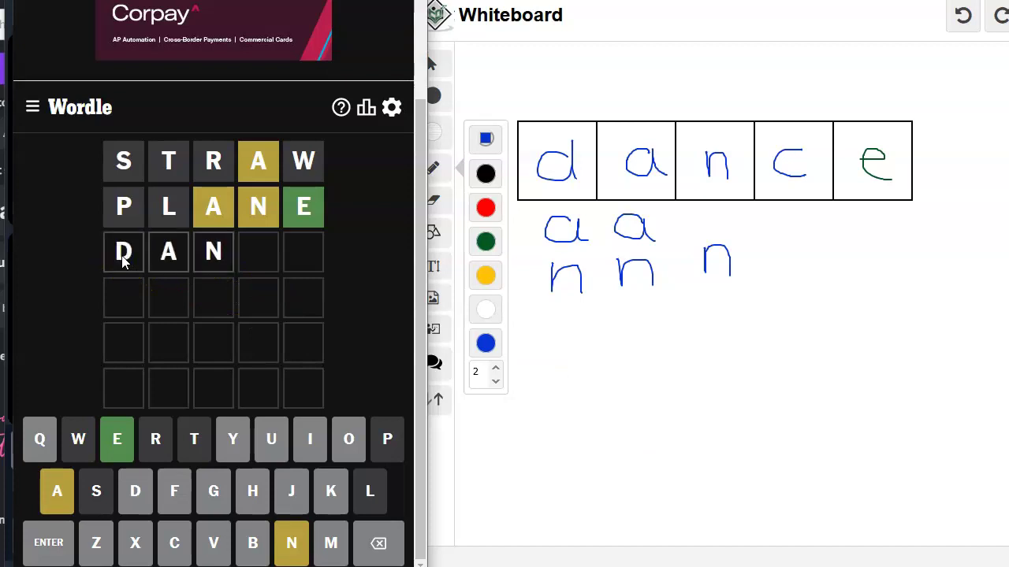
pyautogui.write('ce')
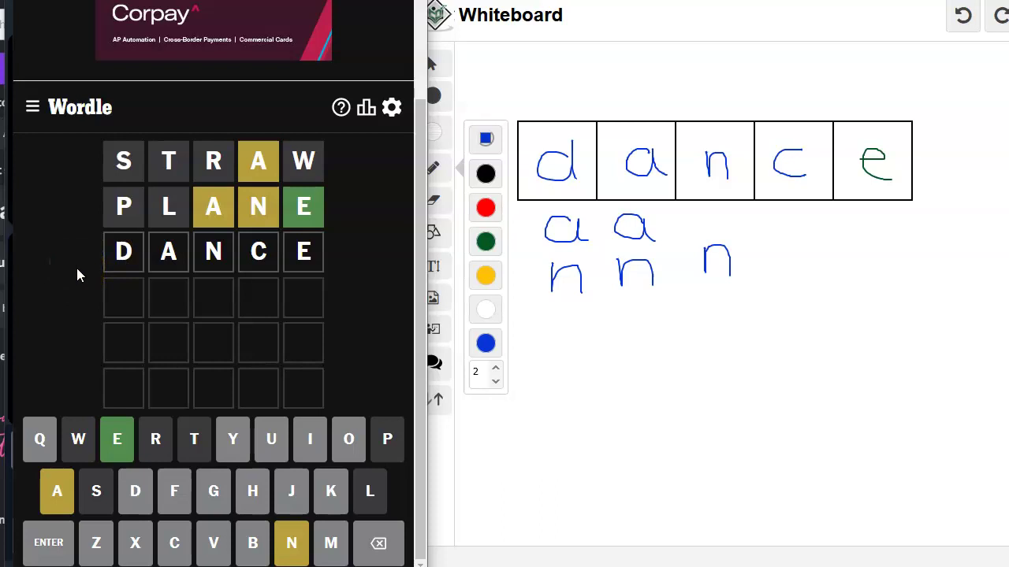
pyautogui.press('Return')
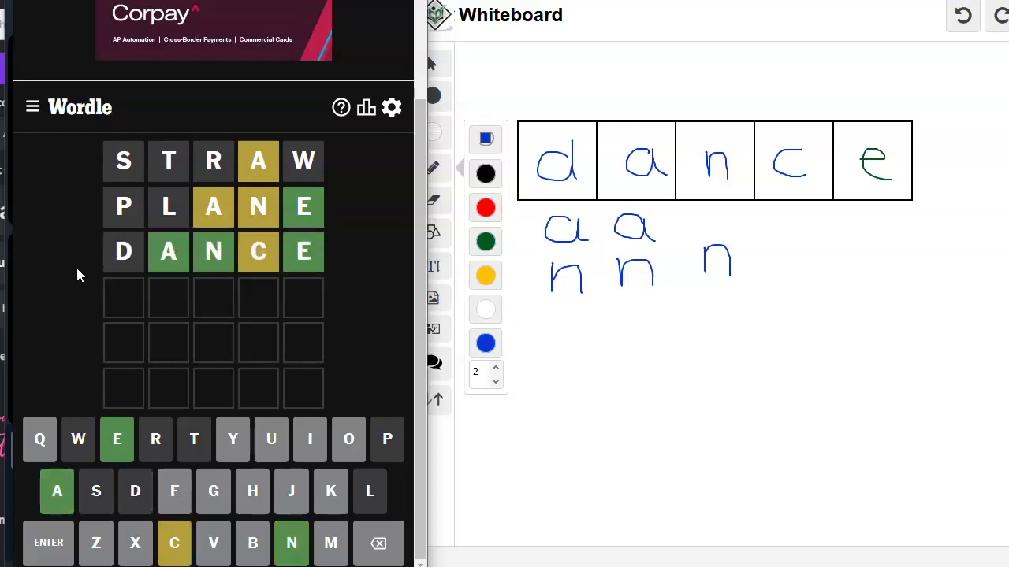
# Undo the handwritten 'dance' letters and the blue notes
pyautogui.click(963, 14)
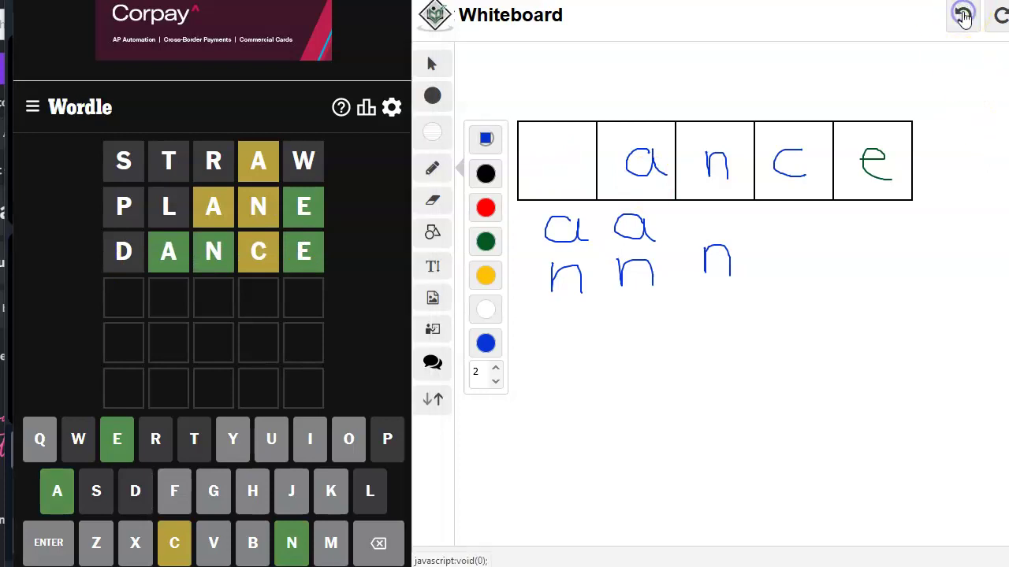
pyautogui.click(963, 15)
pyautogui.click(963, 14)
pyautogui.click(963, 14)
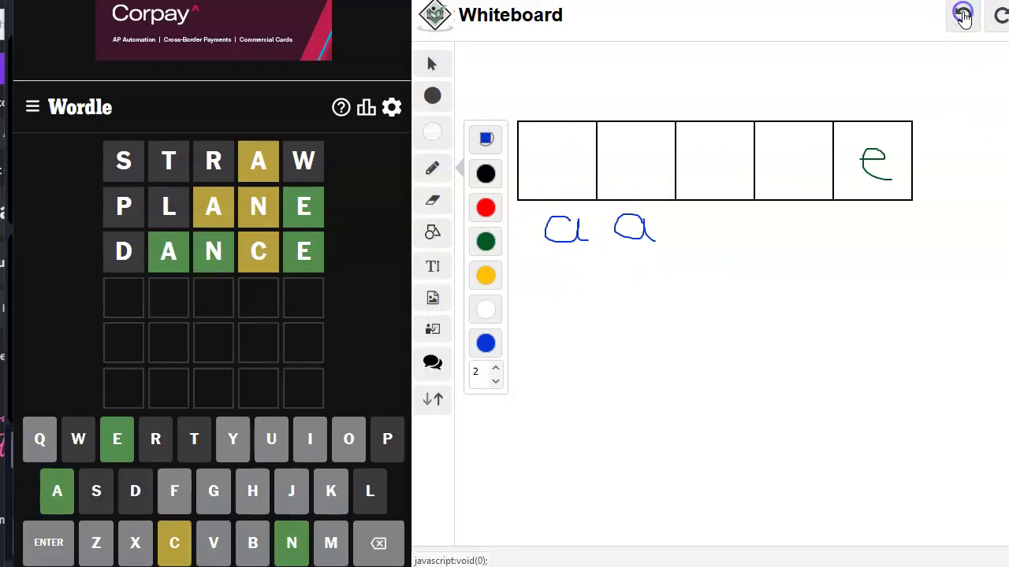
pyautogui.click(963, 14)
# Write green 'c' and 'a' in the first two boxes and a small blue 'o' above box four
pyautogui.click(485, 242)
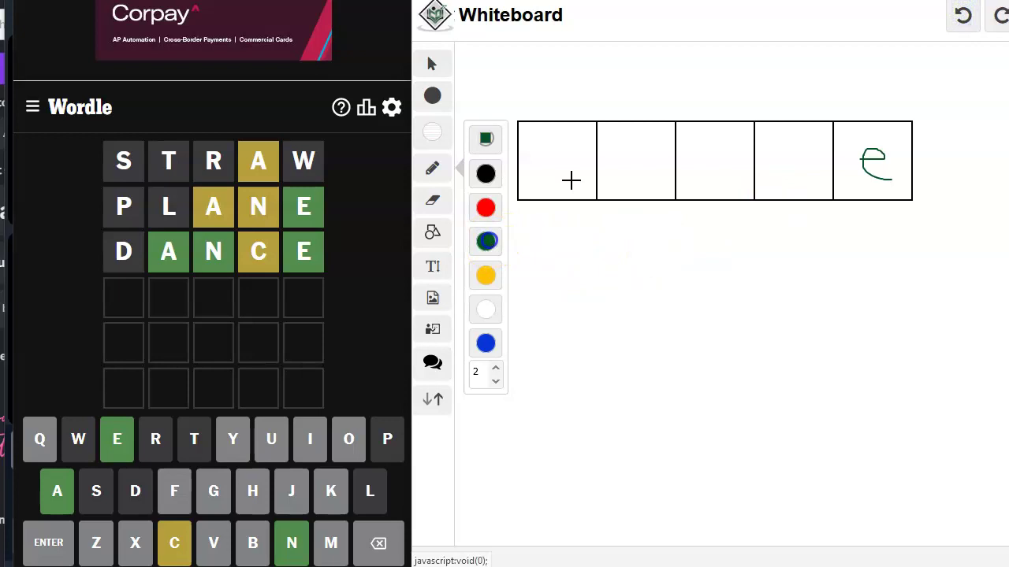
pyautogui.moveTo(648, 149)
pyautogui.mouseDown()
pyautogui.moveTo(662, 178)
pyautogui.moveTo(715, 156)
pyautogui.moveTo(717, 185)
pyautogui.mouseUp()
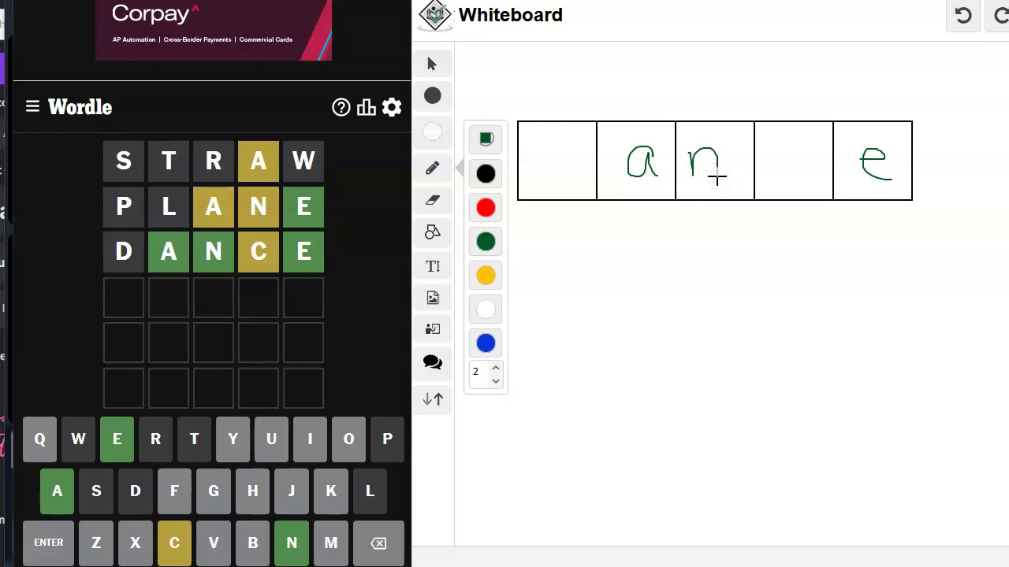
pyautogui.moveTo(567, 145); pyautogui.dragTo(571, 181)
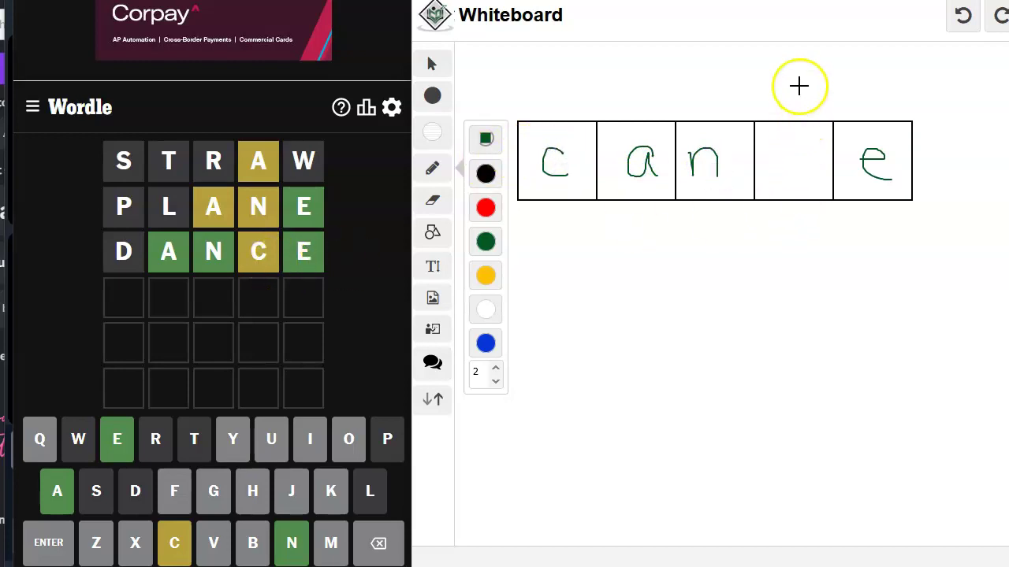
pyautogui.click(483, 345)
pyautogui.moveTo(776, 82); pyautogui.dragTo(796, 91)
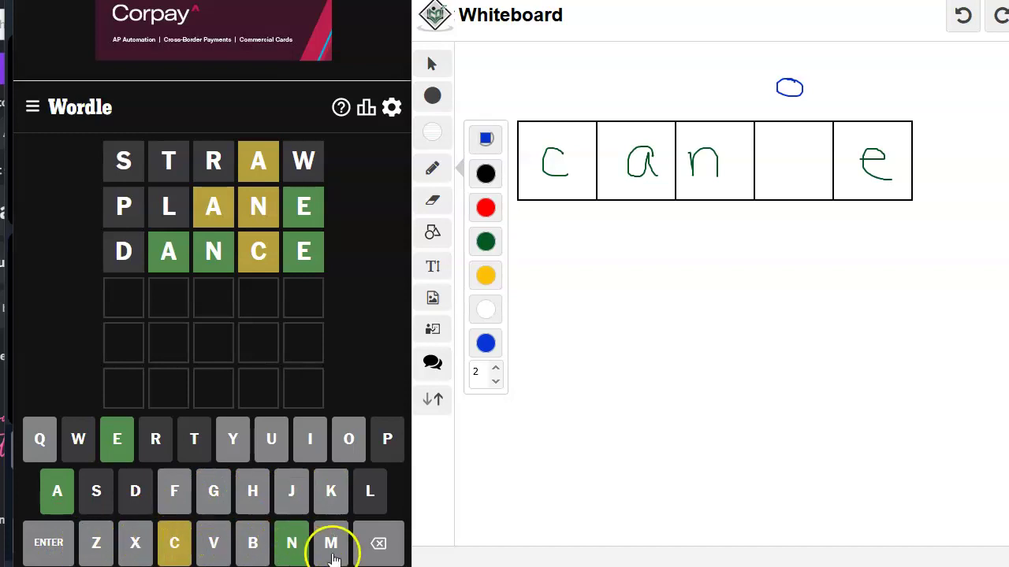
# Submit CANOE as the fourth Wordle guess, turning every tile green
pyautogui.click(121, 297)
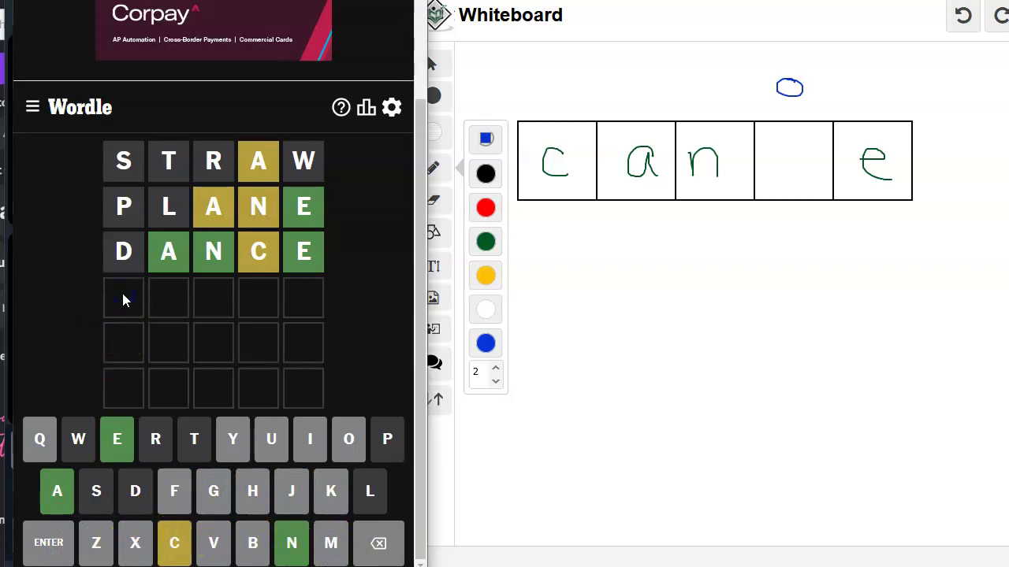
pyautogui.write('canoe')
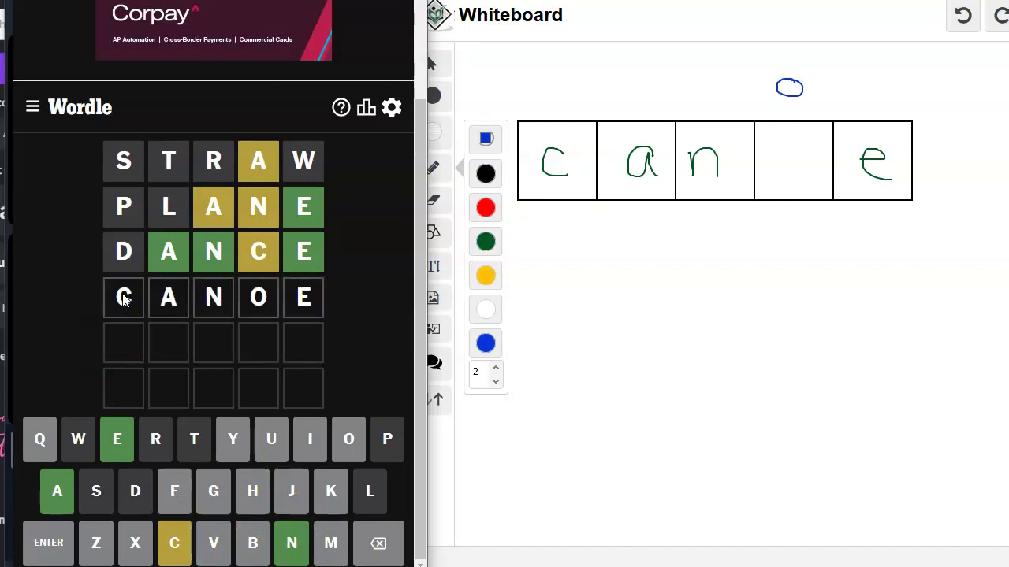
pyautogui.click(272, 315)
pyautogui.press('Return')
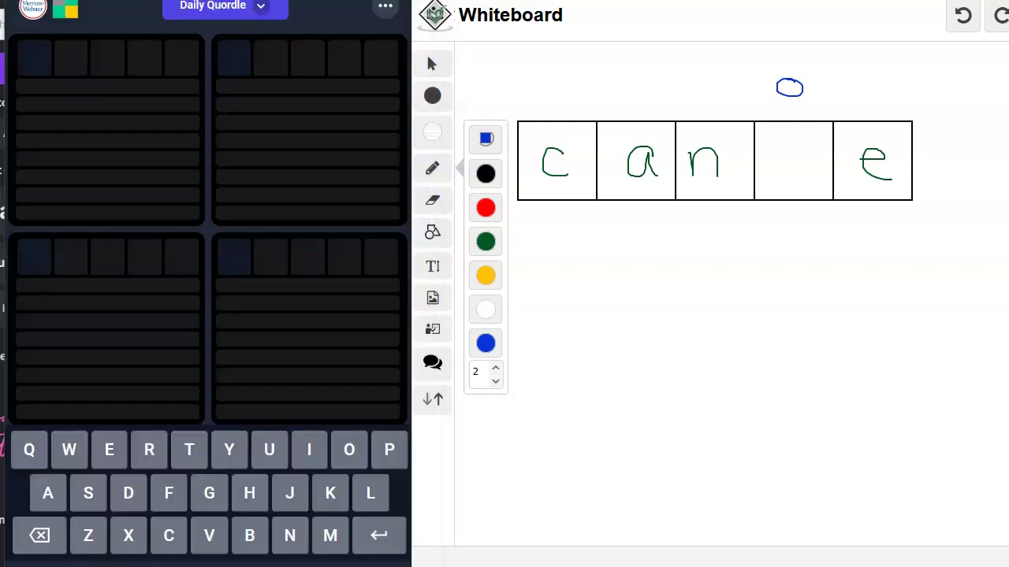
# Erase the remaining whiteboard letters and focus the blank Quordle board
pyautogui.click(963, 16)
pyautogui.click(963, 16)
pyautogui.click(963, 16)
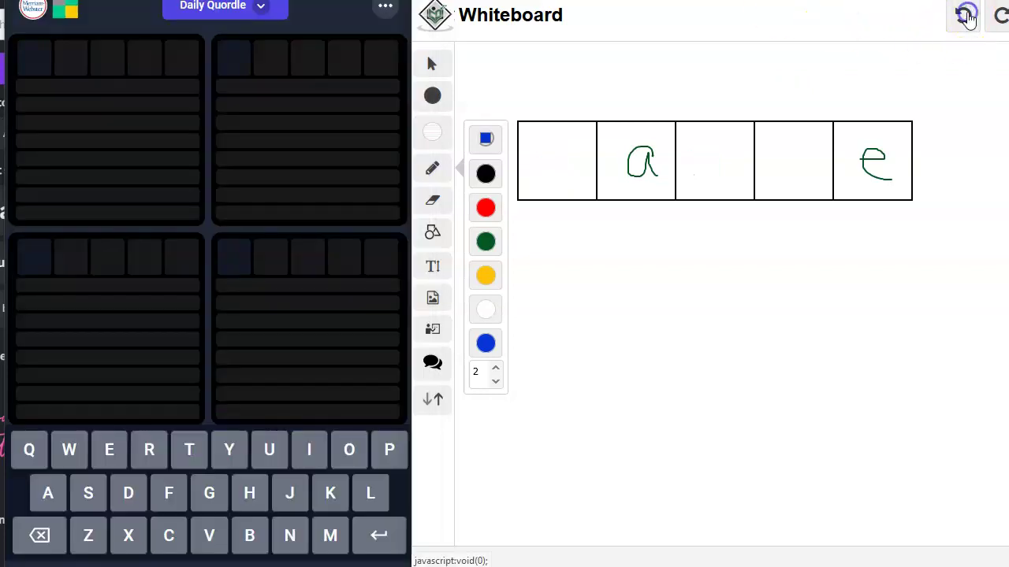
pyautogui.click(32, 64)
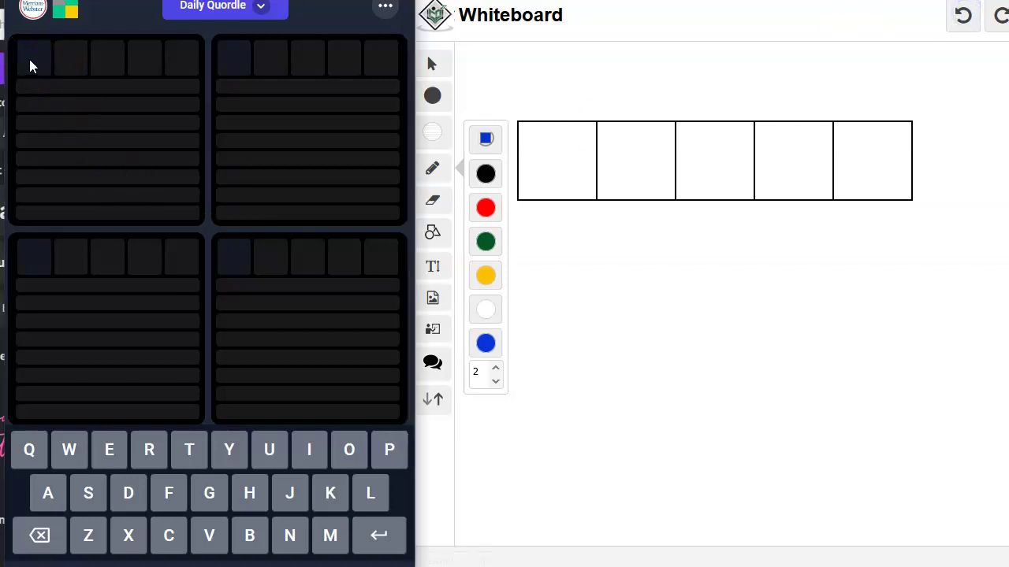
pyautogui.write('fishy')
# Submit FISHY, BUDGE, CLOWN, TRAMP and ULCER, solving the top-left Quordle board
pyautogui.press('Return')
pyautogui.write('bud')
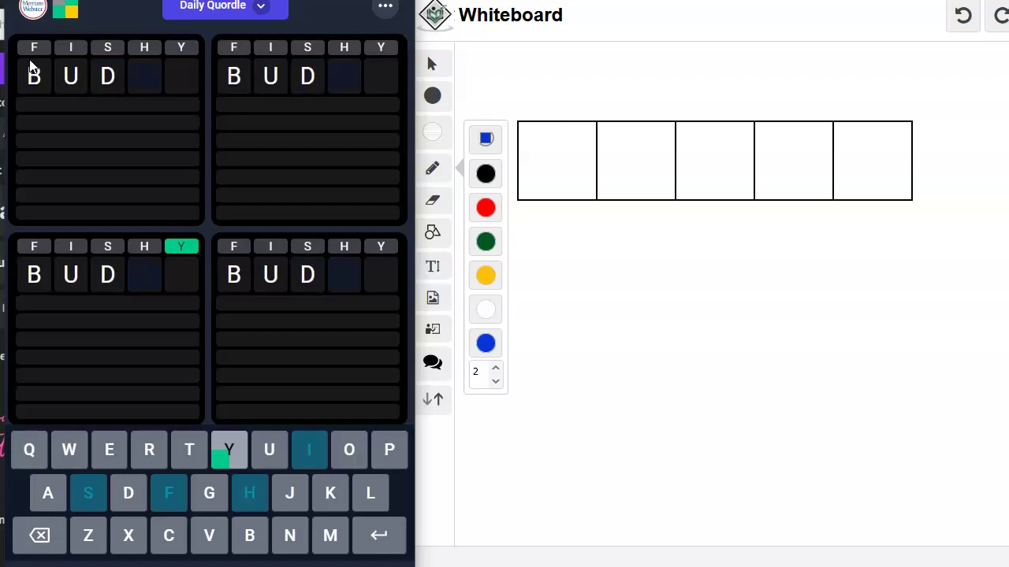
pyautogui.write('ge')
pyautogui.press('Return')
pyautogui.write('clown')
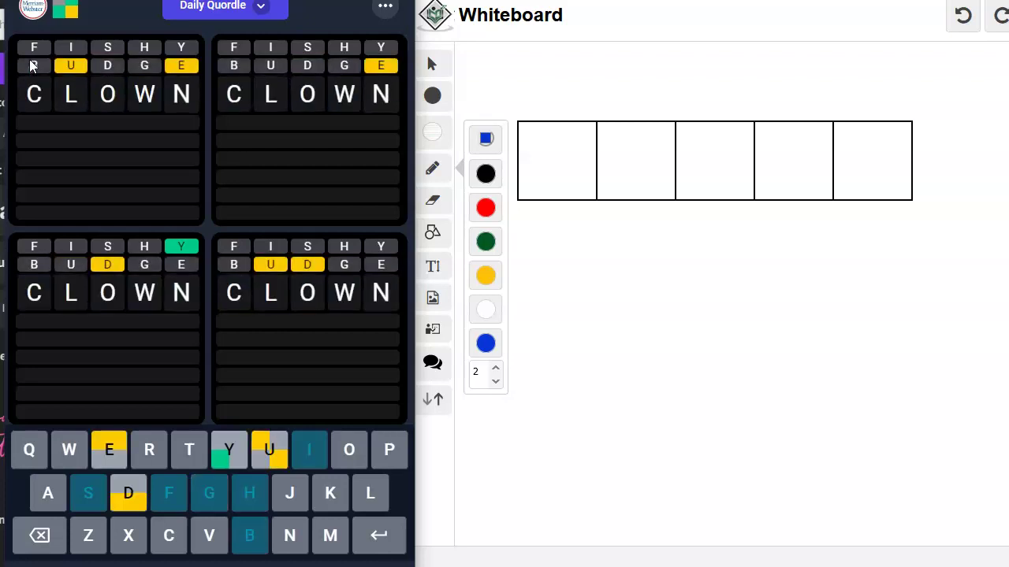
pyautogui.press('Return')
pyautogui.write('tramp')
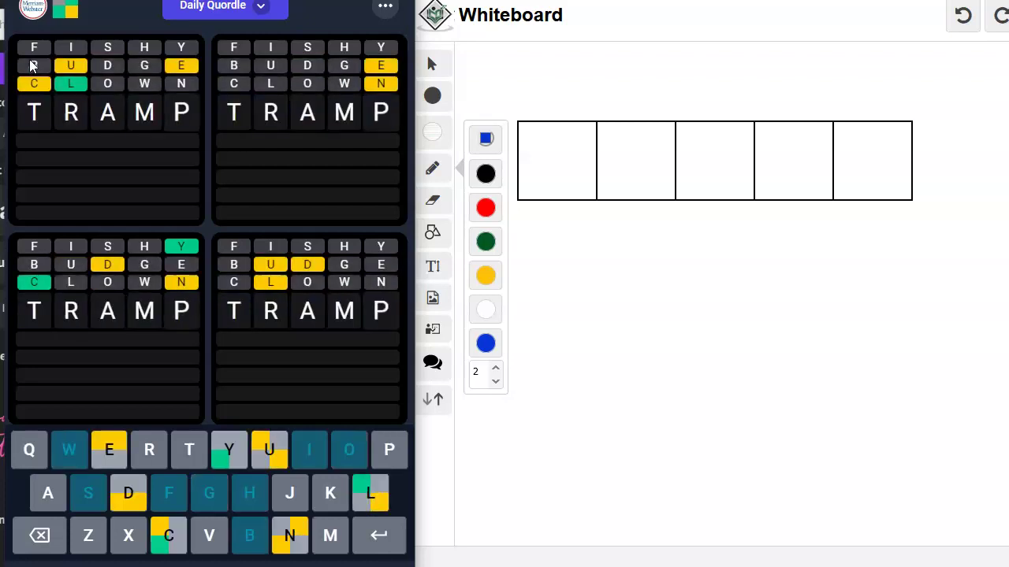
pyautogui.press('Return')
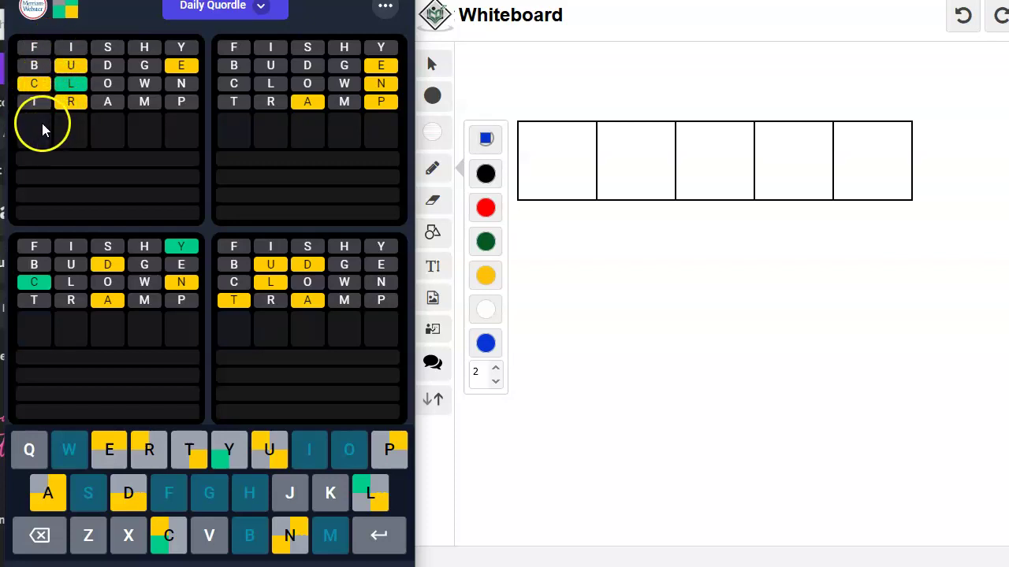
pyautogui.write('ul')
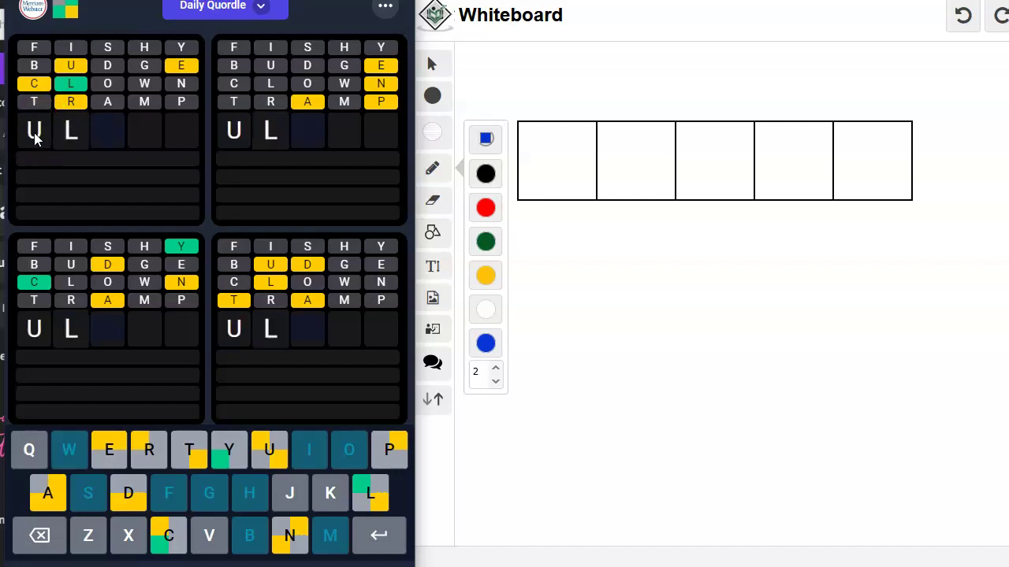
pyautogui.write('ce')
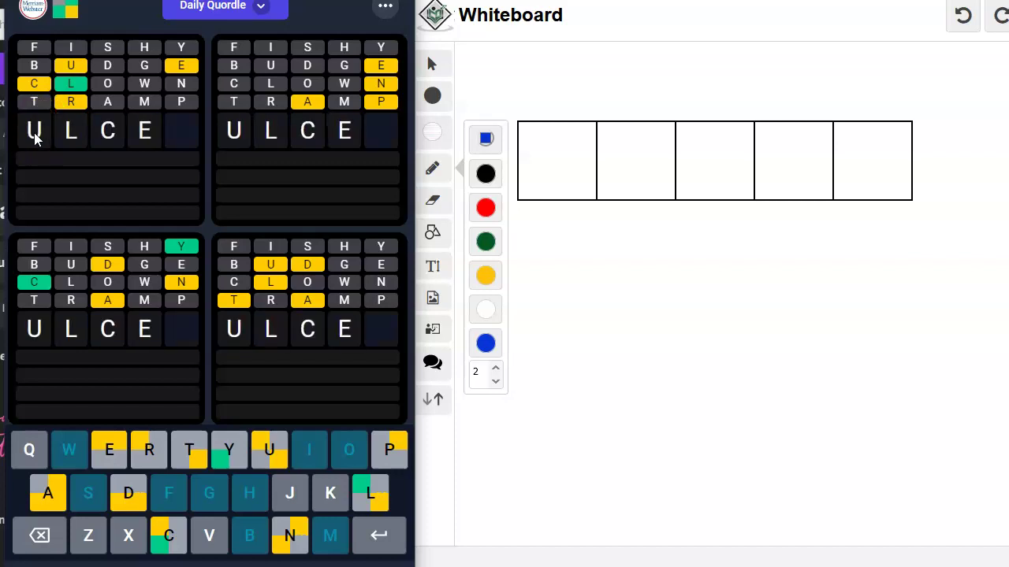
pyautogui.write('r')
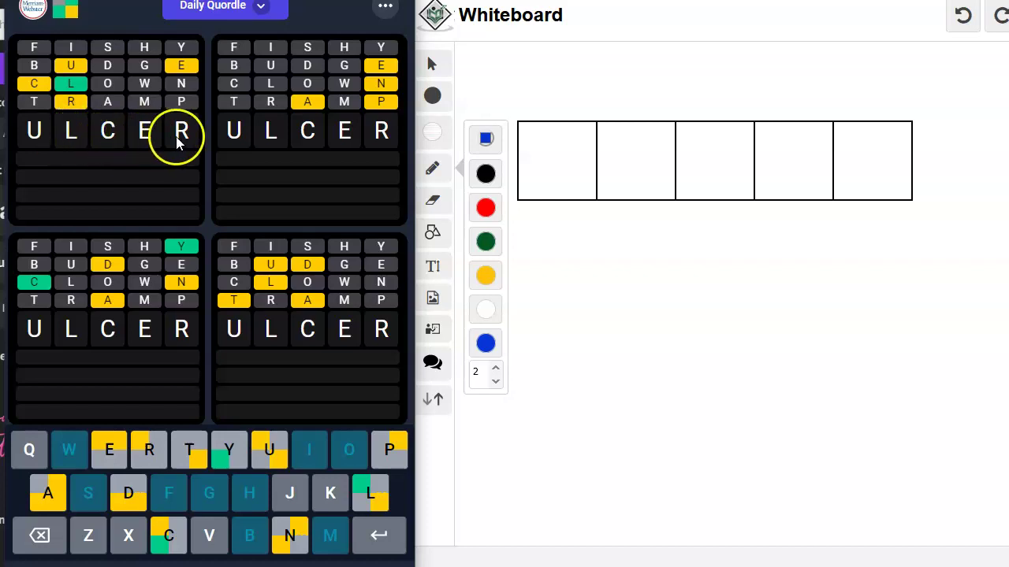
pyautogui.press('Return')
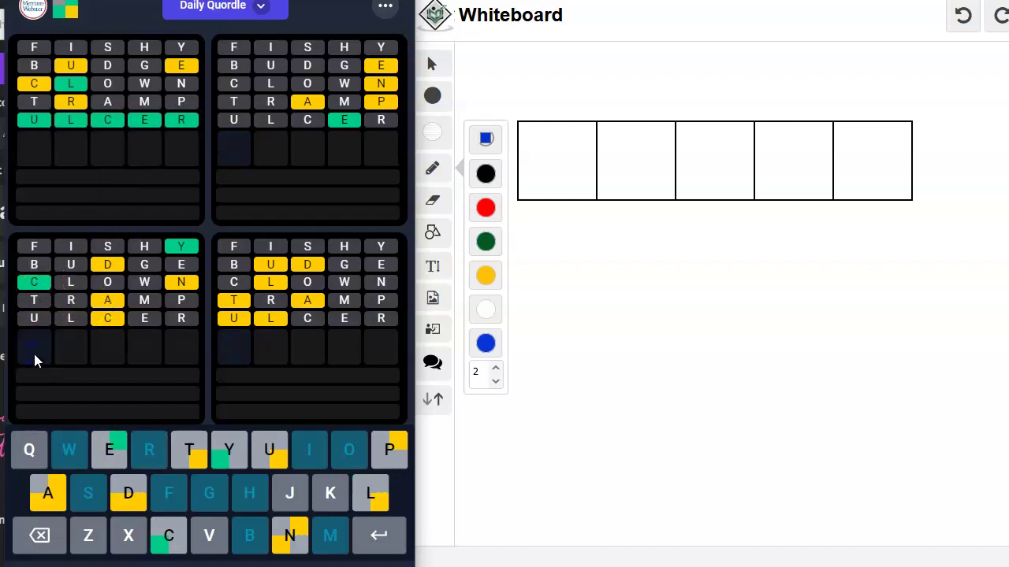
pyautogui.write('candy')
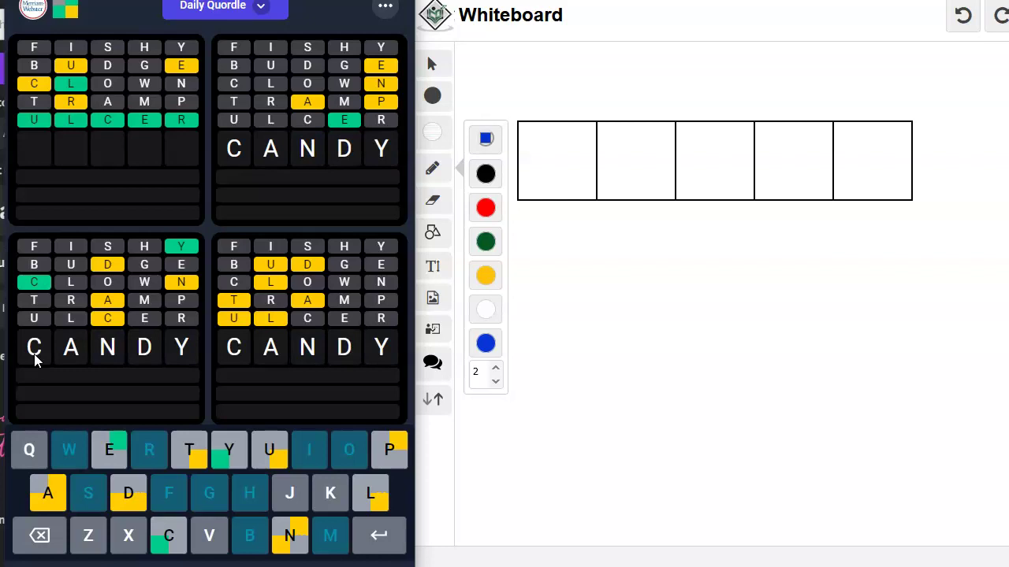
# Submit CANDY as the sixth Quordle guess, solving the bottom-left board
pyautogui.press('Return')
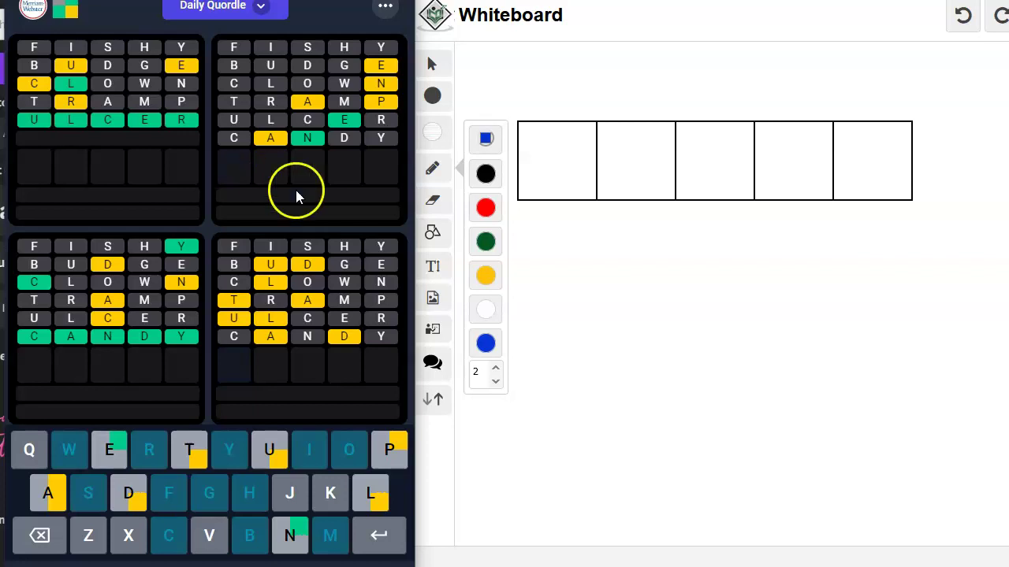
# Write green n and p into the second and fourth whiteboard boxes
pyautogui.click(485, 242)
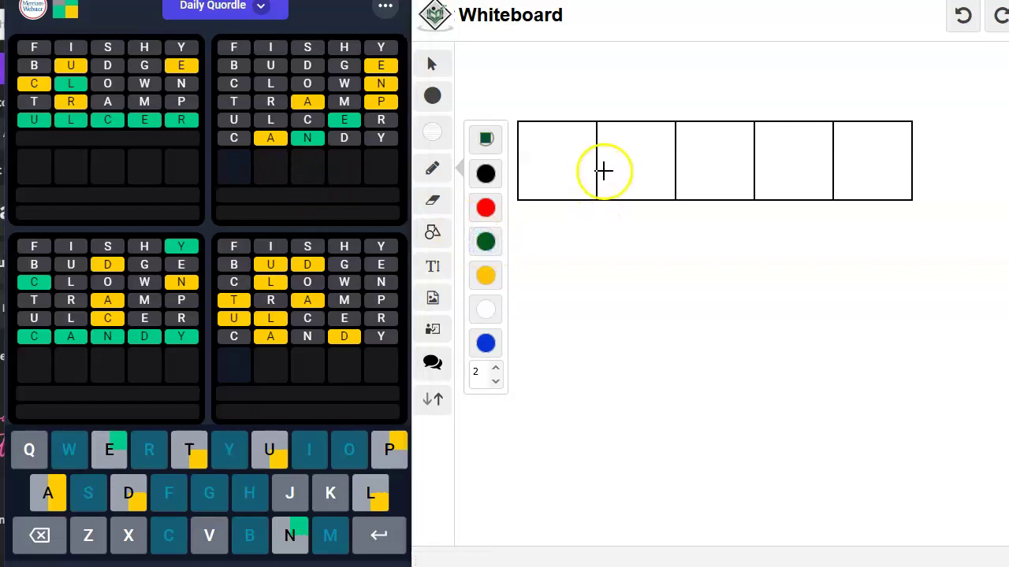
pyautogui.moveTo(638, 155)
pyautogui.mouseDown()
pyautogui.moveTo(638, 189)
pyautogui.moveTo(721, 181)
pyautogui.mouseUp()
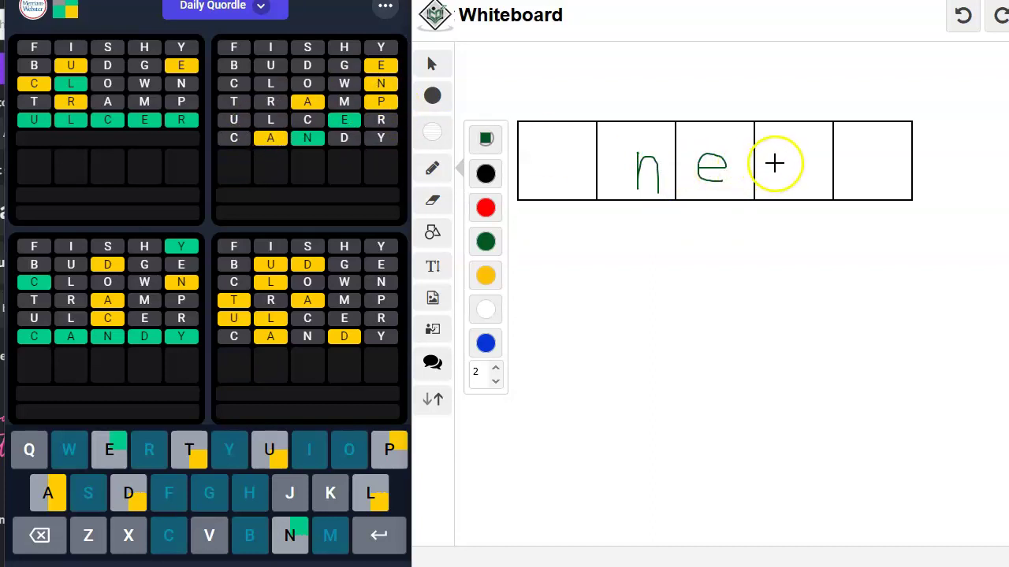
pyautogui.moveTo(782, 153)
pyautogui.mouseDown()
pyautogui.moveTo(784, 189)
pyautogui.moveTo(812, 153)
pyautogui.moveTo(784, 175)
pyautogui.mouseUp()
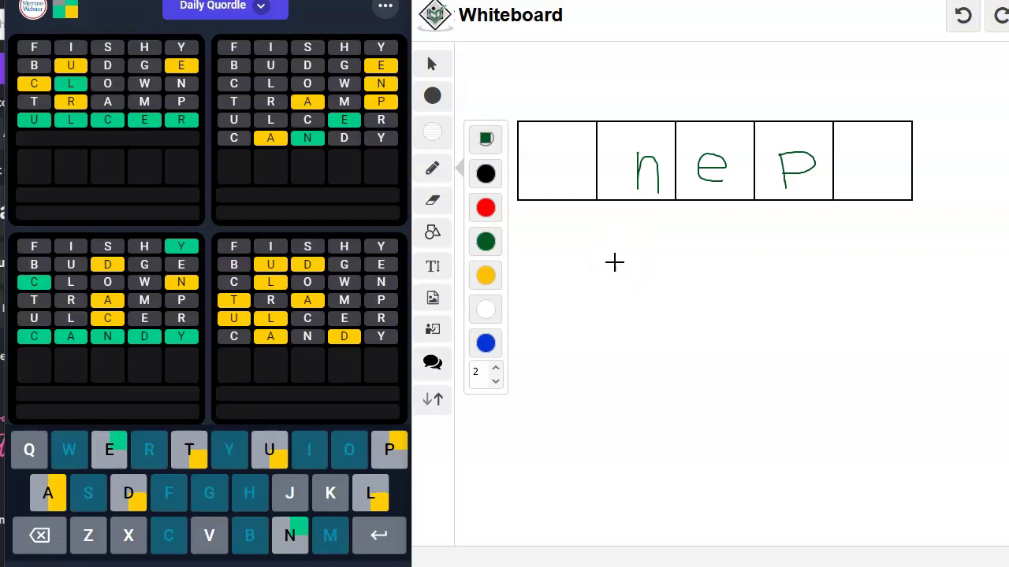
# Sketch blue a notes beneath the first and last boxes
pyautogui.click(486, 343)
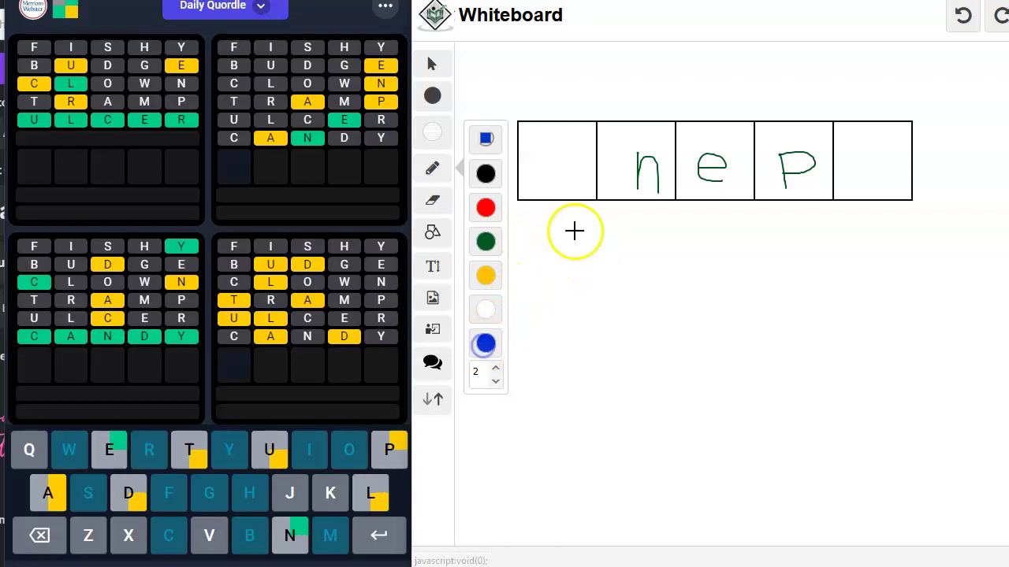
pyautogui.moveTo(571, 224)
pyautogui.mouseDown()
pyautogui.moveTo(551, 245)
pyautogui.moveTo(583, 252)
pyautogui.mouseUp()
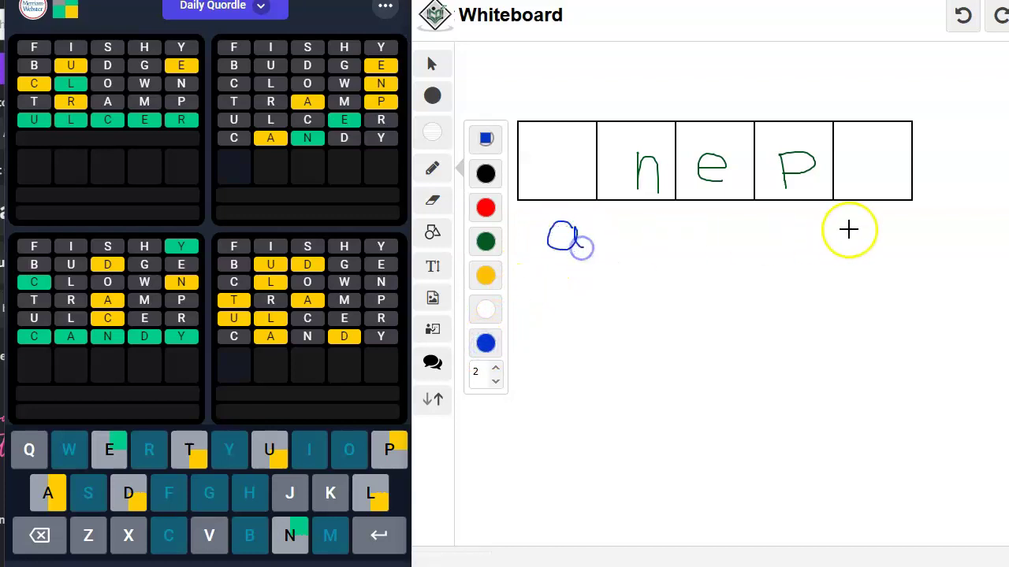
pyautogui.moveTo(881, 220); pyautogui.dragTo(885, 240)
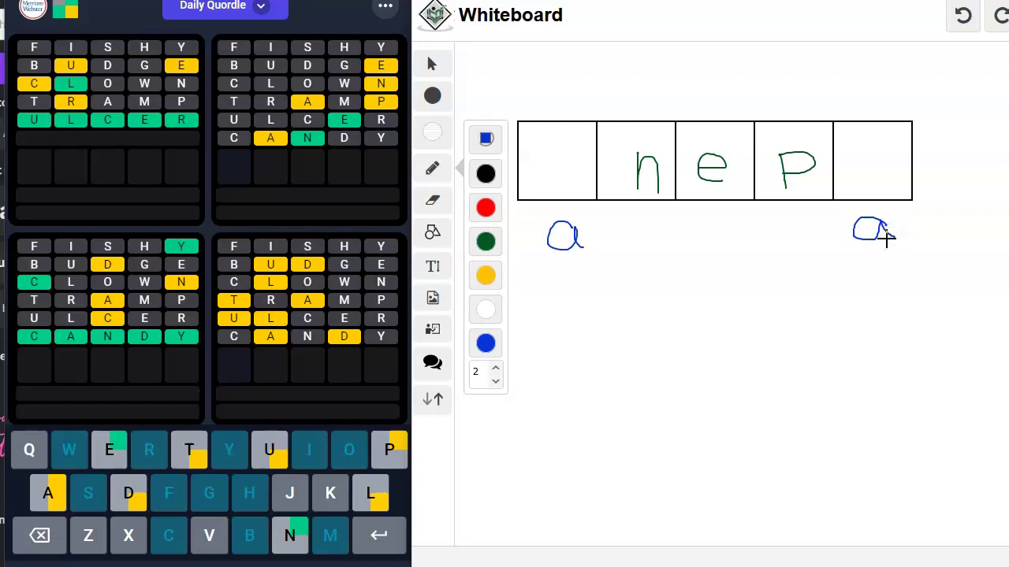
# Clear the old letters and write green n and e in the third and fourth boxes
pyautogui.click(962, 15)
pyautogui.click(962, 15)
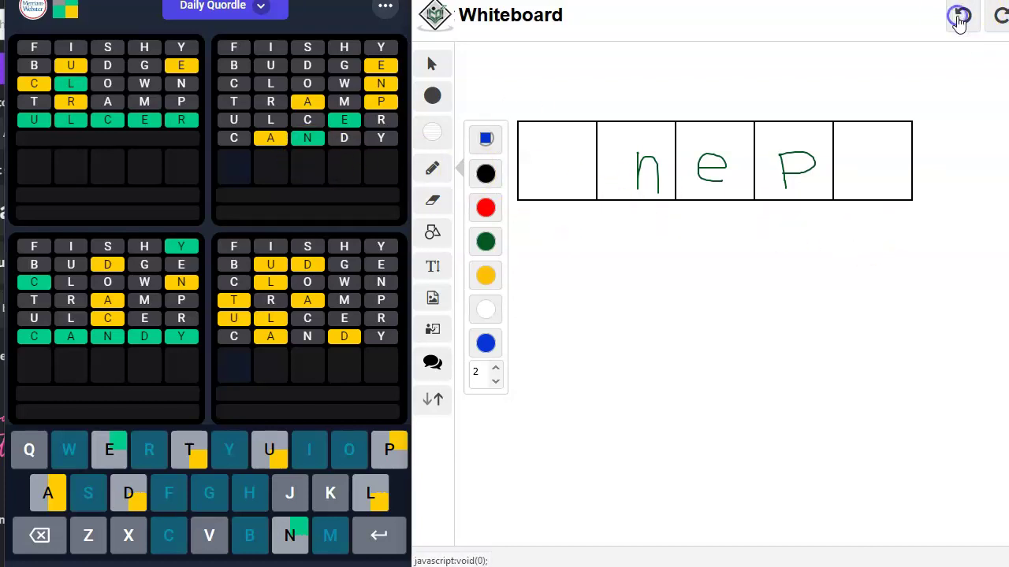
pyautogui.click(960, 17)
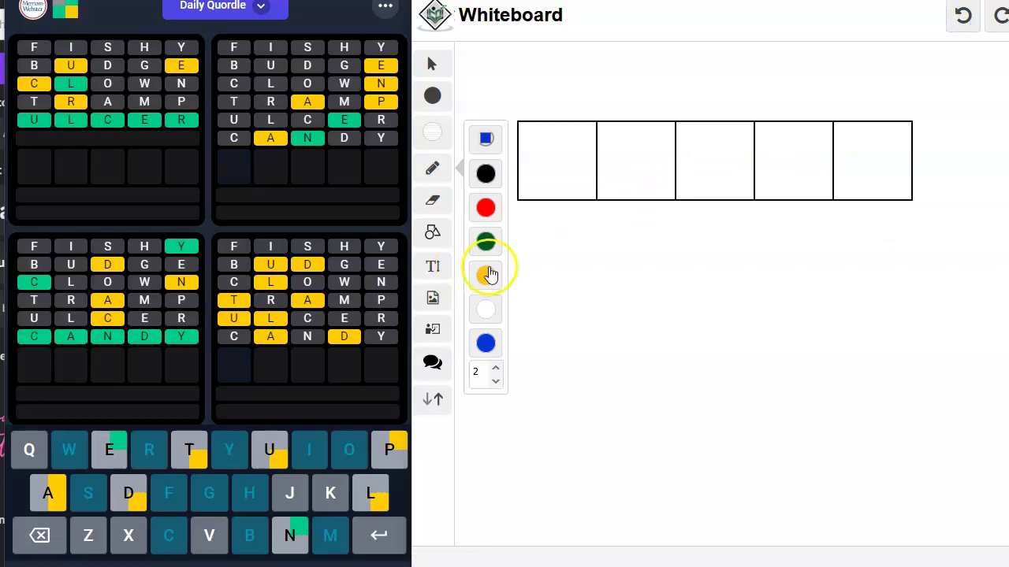
pyautogui.click(486, 242)
pyautogui.moveTo(704, 151)
pyautogui.mouseDown()
pyautogui.moveTo(715, 148)
pyautogui.moveTo(729, 183)
pyautogui.moveTo(782, 172)
pyautogui.moveTo(810, 181)
pyautogui.mouseUp()
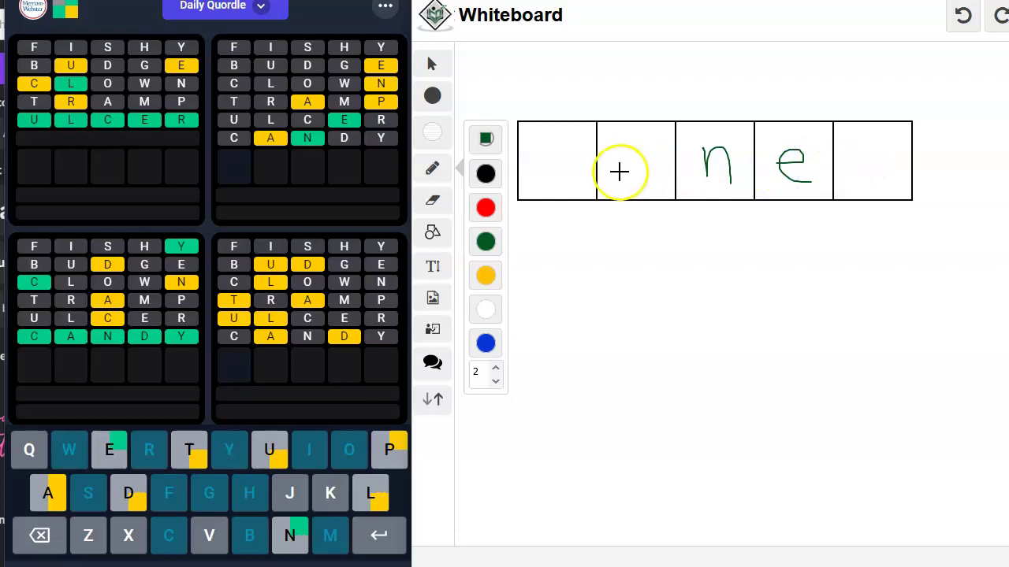
pyautogui.moveTo(629, 236); pyautogui.dragTo(630, 270)
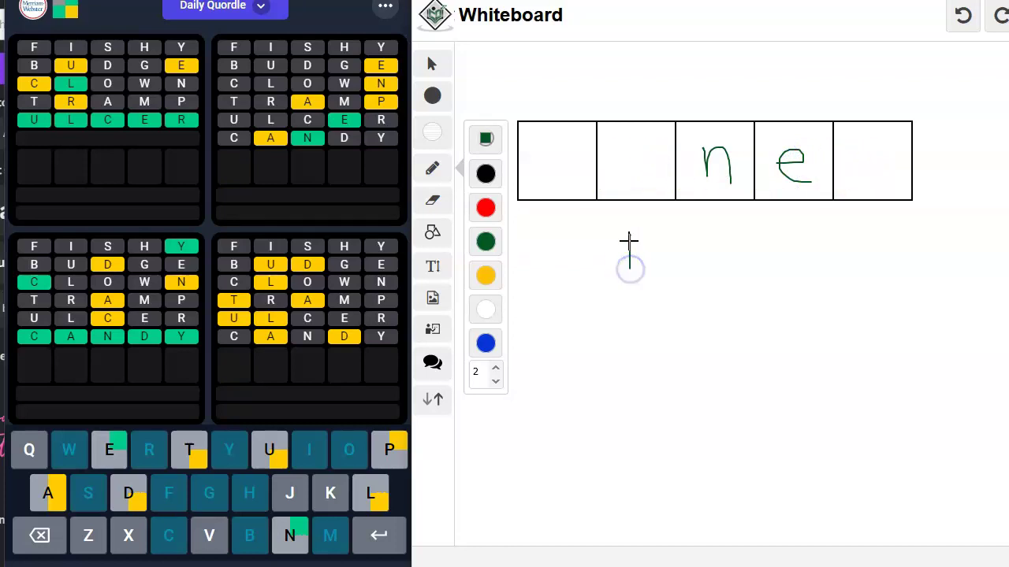
pyautogui.click(963, 16)
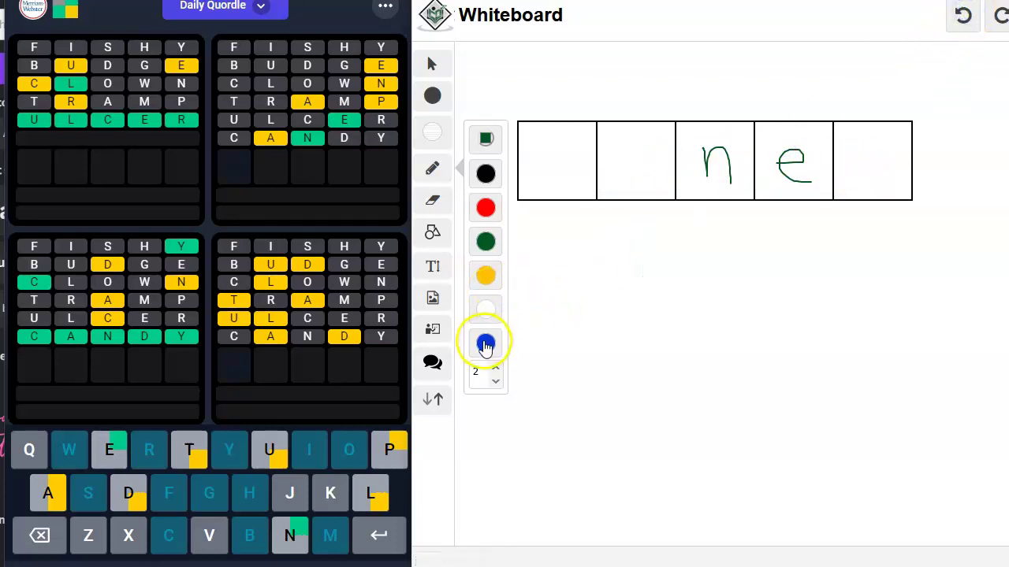
# Write two blue p notes below the first and second boxes
pyautogui.click(486, 342)
pyautogui.moveTo(627, 228); pyautogui.dragTo(627, 270)
pyautogui.moveTo(627, 230)
pyautogui.mouseDown()
pyautogui.moveTo(646, 236)
pyautogui.moveTo(625, 243)
pyautogui.mouseUp()
pyautogui.moveTo(549, 228); pyautogui.dragTo(550, 275)
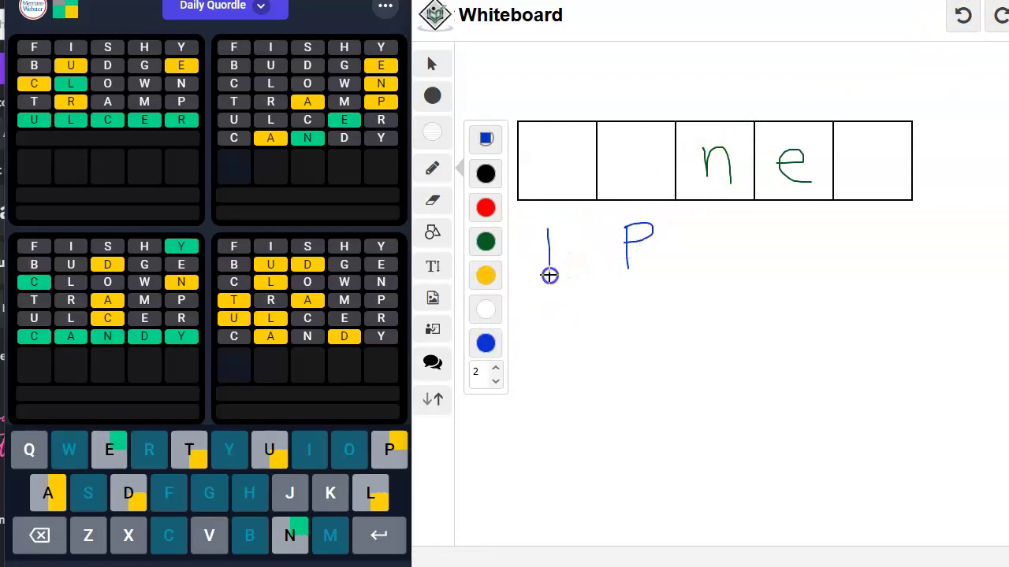
pyautogui.moveTo(547, 231); pyautogui.dragTo(550, 249)
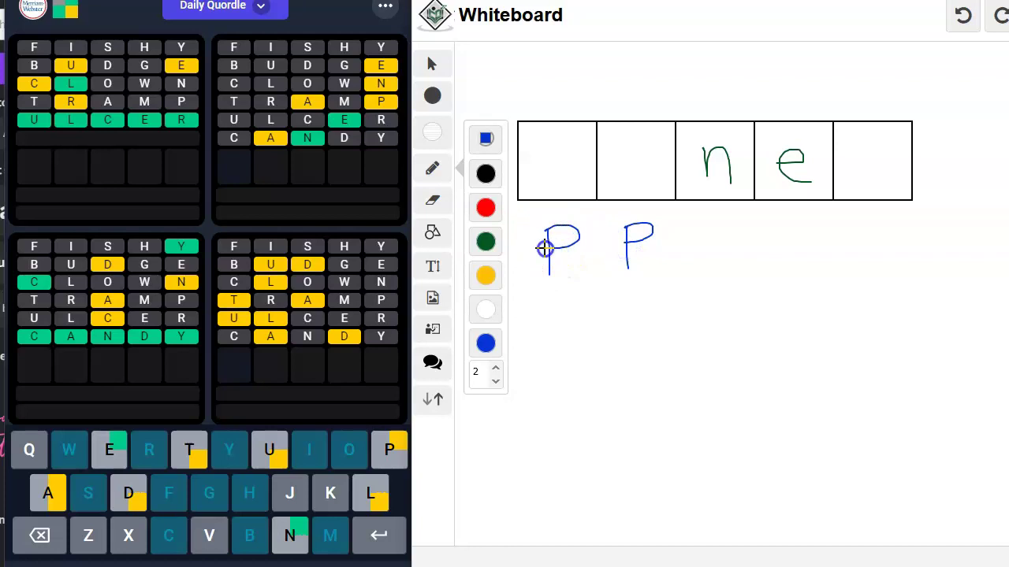
# Submit APNEA as Quordle's seventh guess, then undo all whiteboard strokes
pyautogui.click(233, 172)
pyautogui.write('AP')
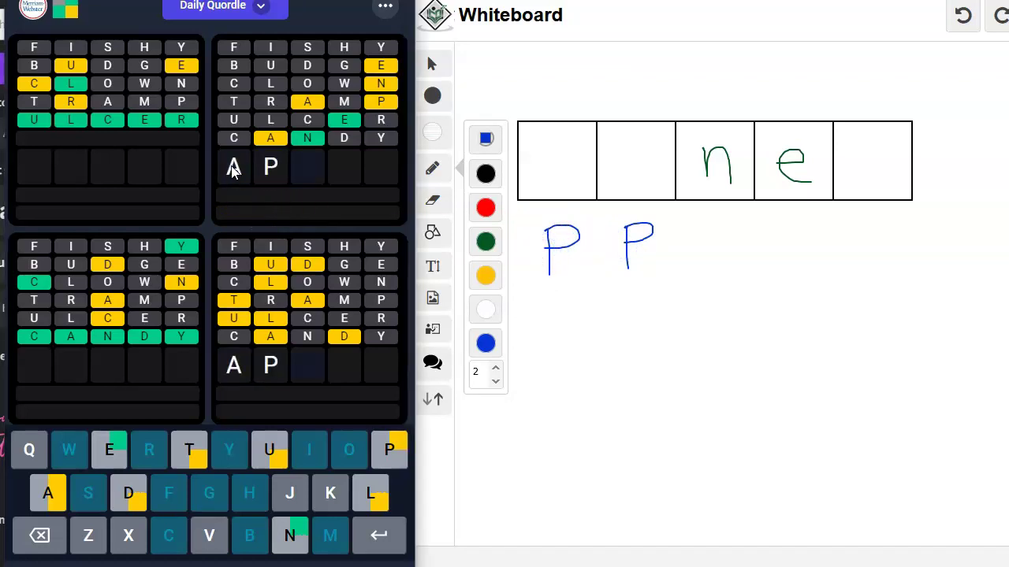
pyautogui.write('n')
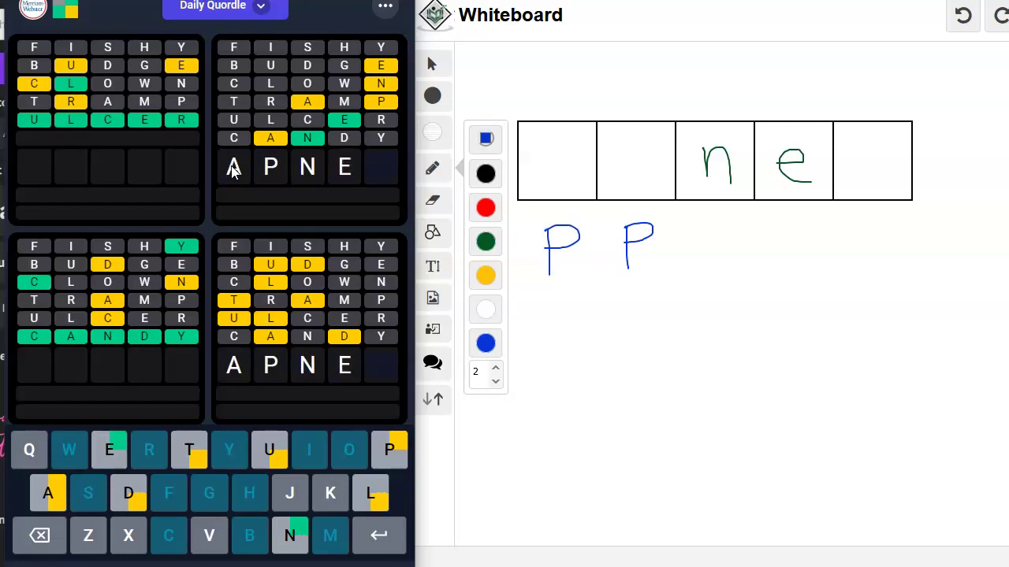
pyautogui.write('a')
pyautogui.press('Return')
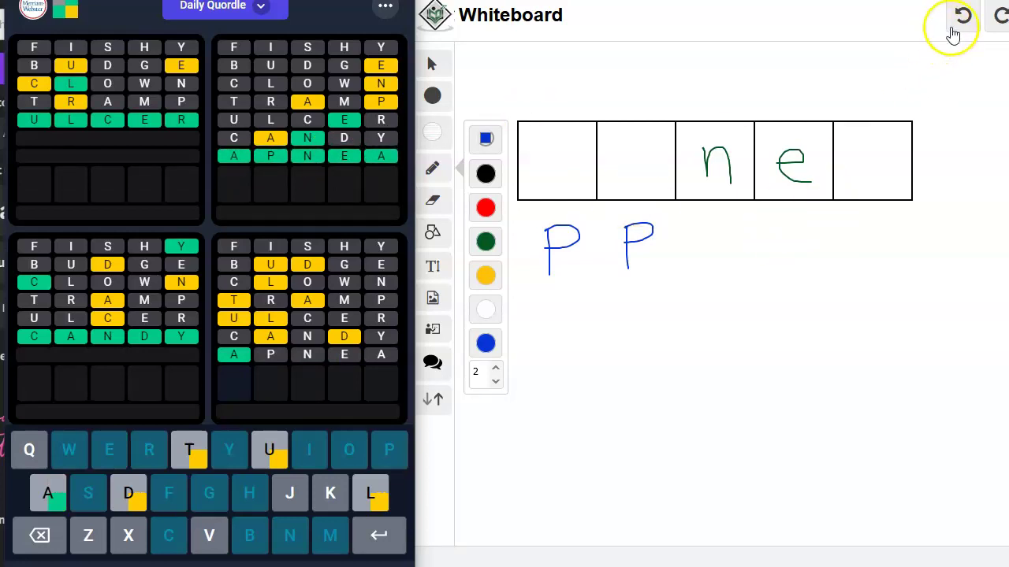
pyautogui.click(961, 15)
pyautogui.click(962, 16)
pyautogui.click(961, 15)
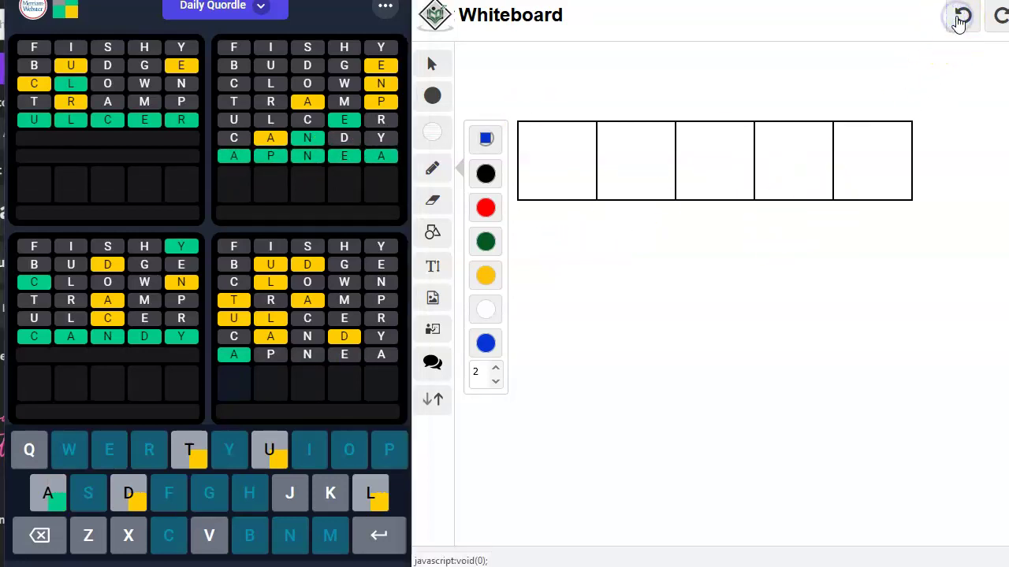
# Enter ADULT as the eighth Quordle guess to solve the final board
pyautogui.click(233, 385)
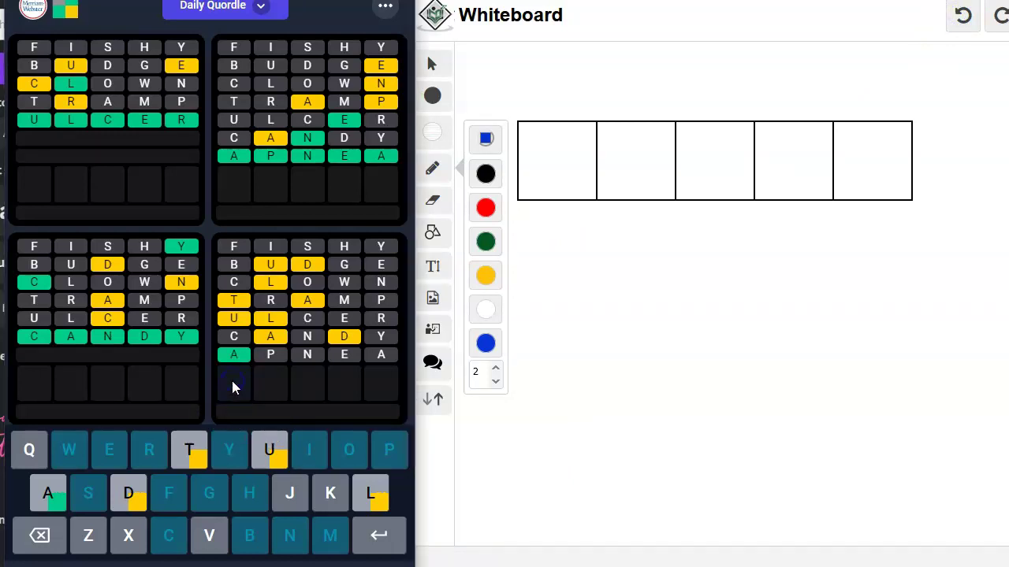
pyautogui.write('a')
pyautogui.write('u')
pyautogui.press('Return')
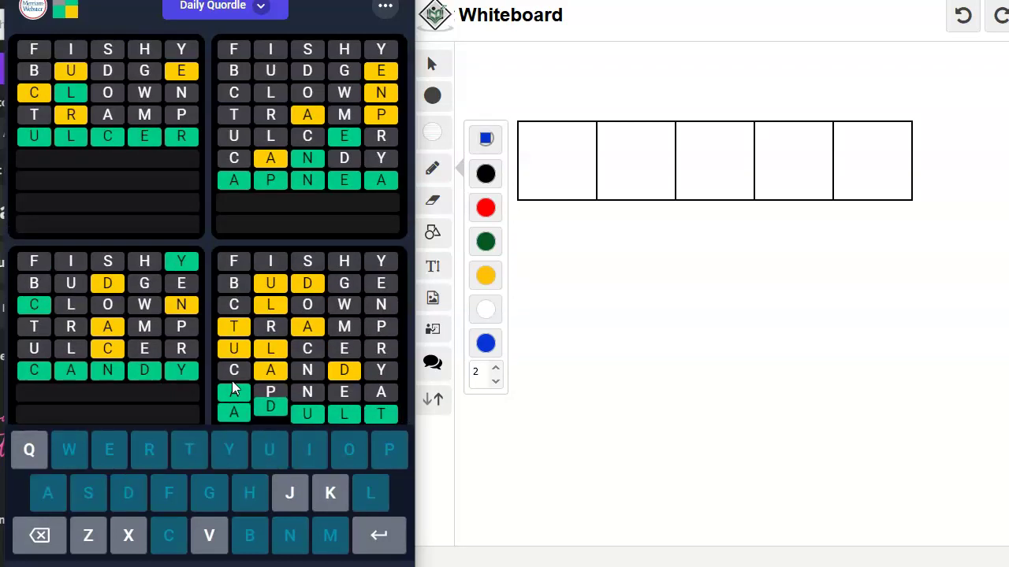